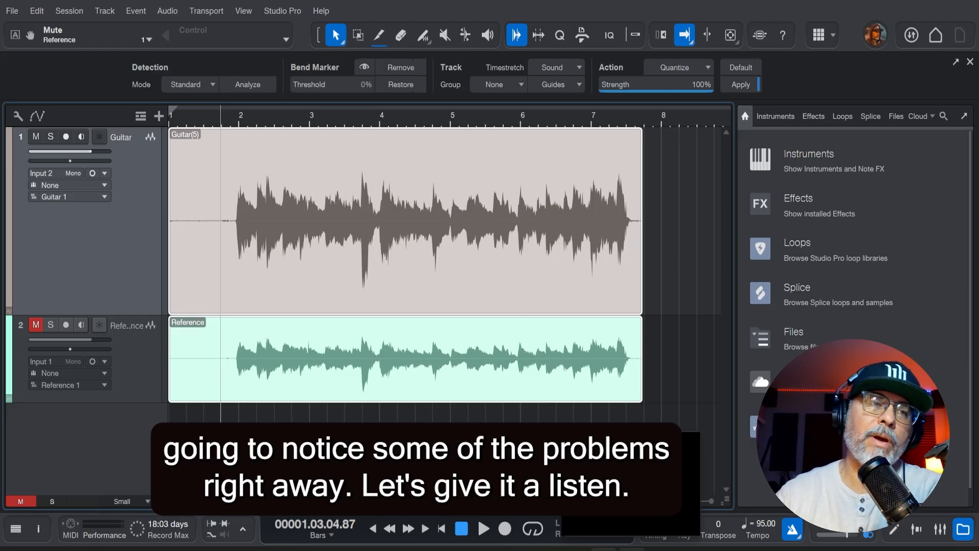
# Play back the Guitar clip to listen for its timing problems.
pyautogui.press('space')
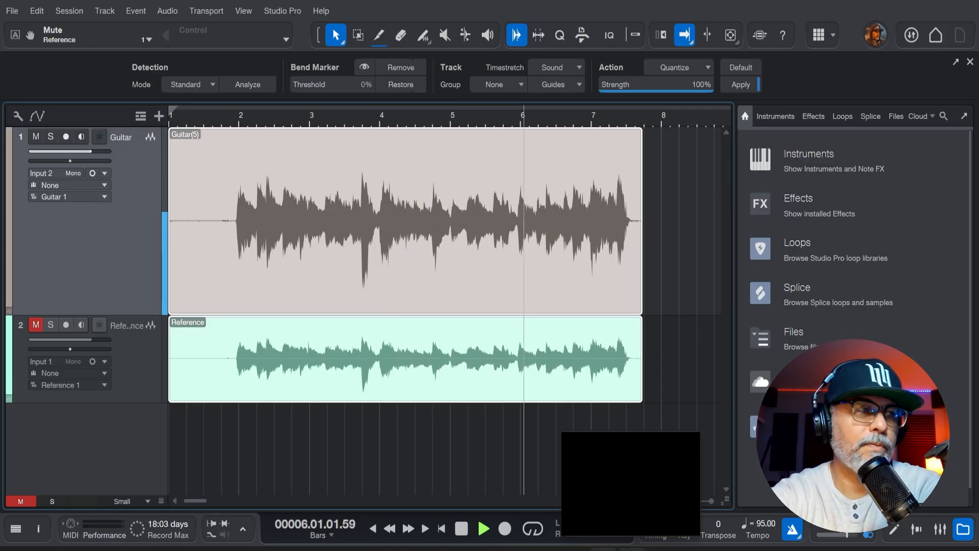
pyautogui.press('space')
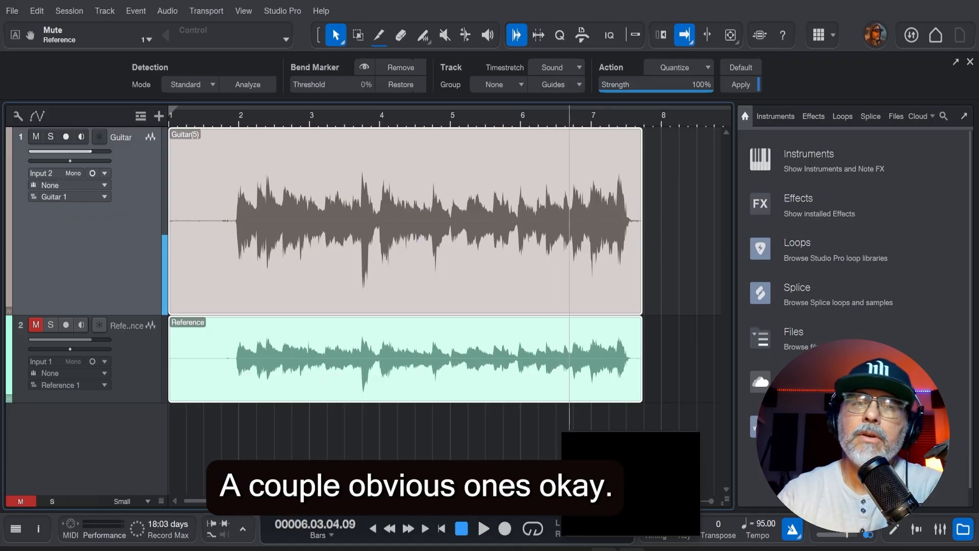
# Bring up the audio bend controls for the Guitar clip alone and analyze its transients in Standard detection mode.
pyautogui.click(516, 35)
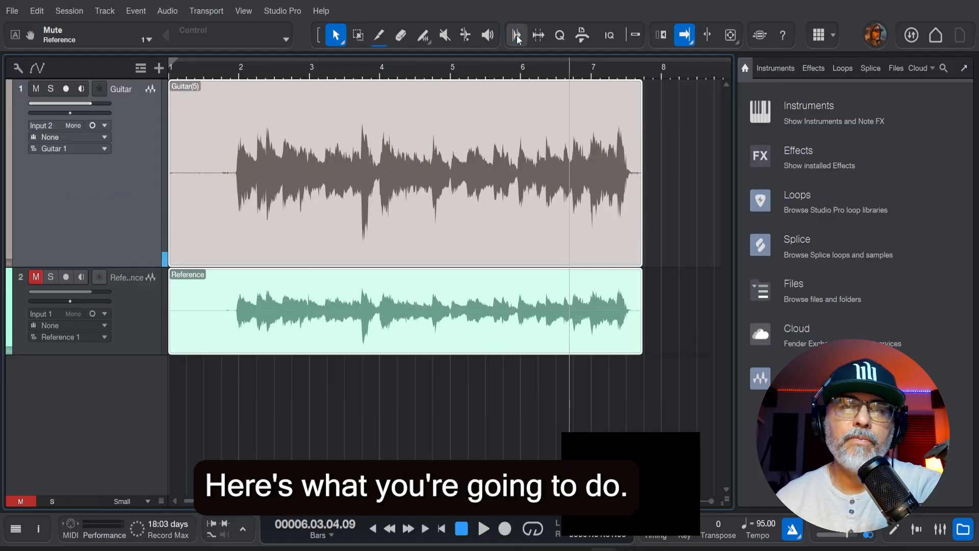
pyautogui.click(386, 183)
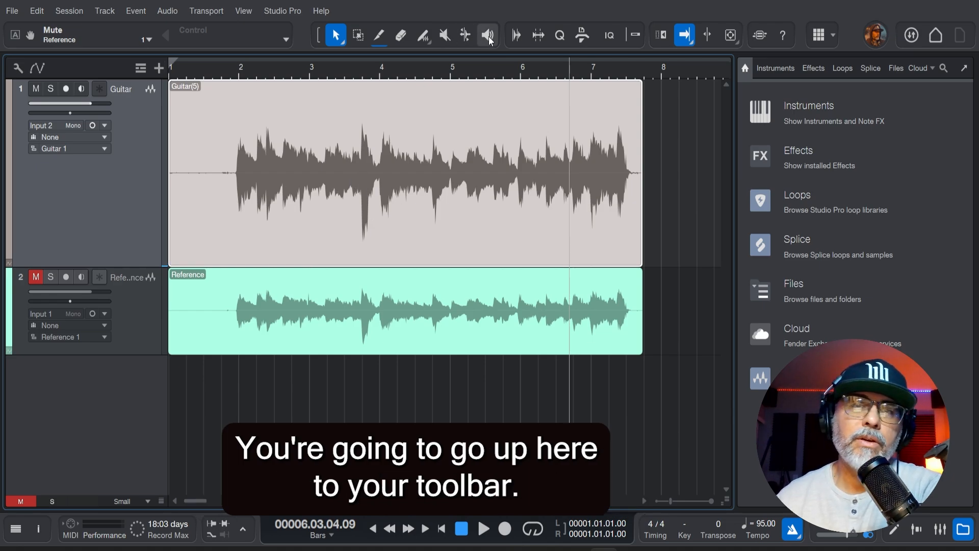
pyautogui.click(517, 36)
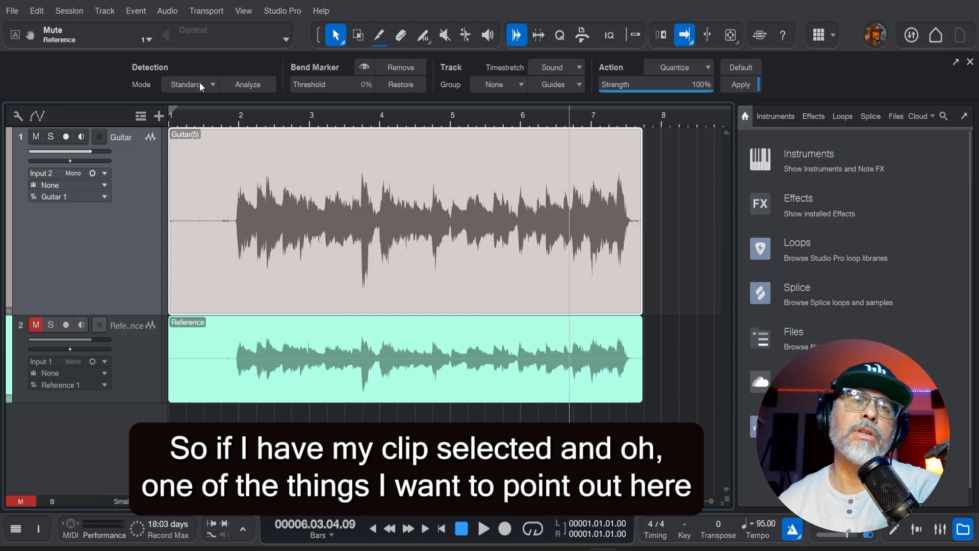
pyautogui.click(327, 291)
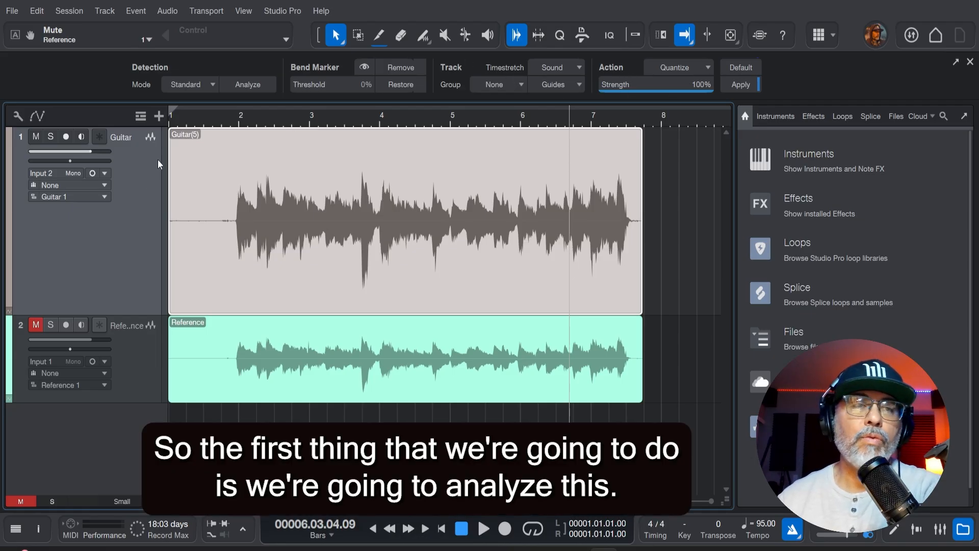
pyautogui.click(247, 85)
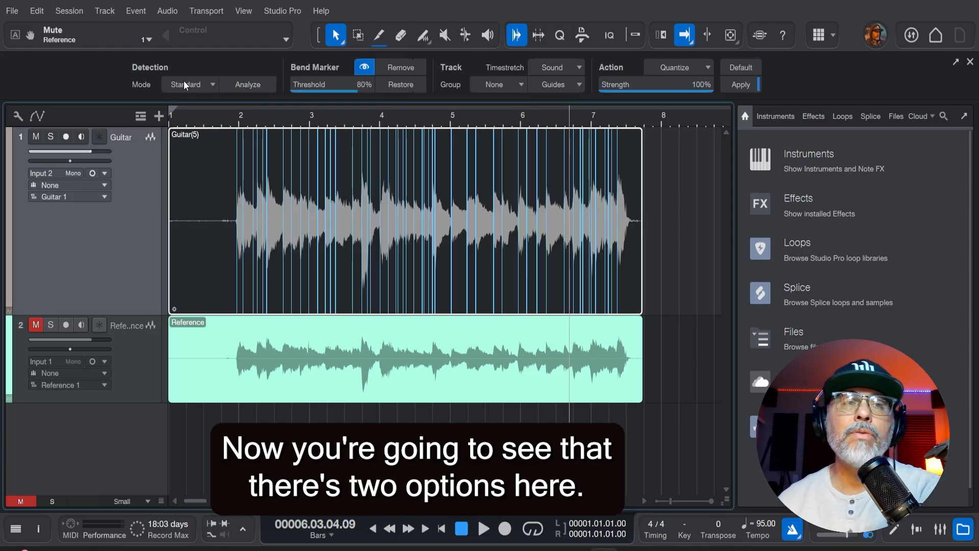
pyautogui.click(196, 85)
pyautogui.click(196, 85)
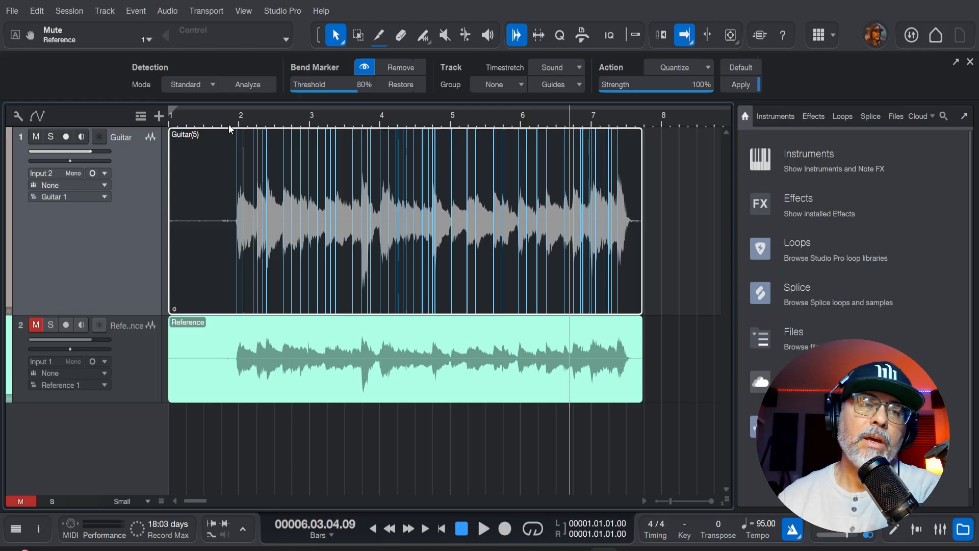
# Set the Guitar clip's bend marker threshold to 59%, and toggle the markers' visibility off and back on.
pyautogui.scroll(3, 228, 124)
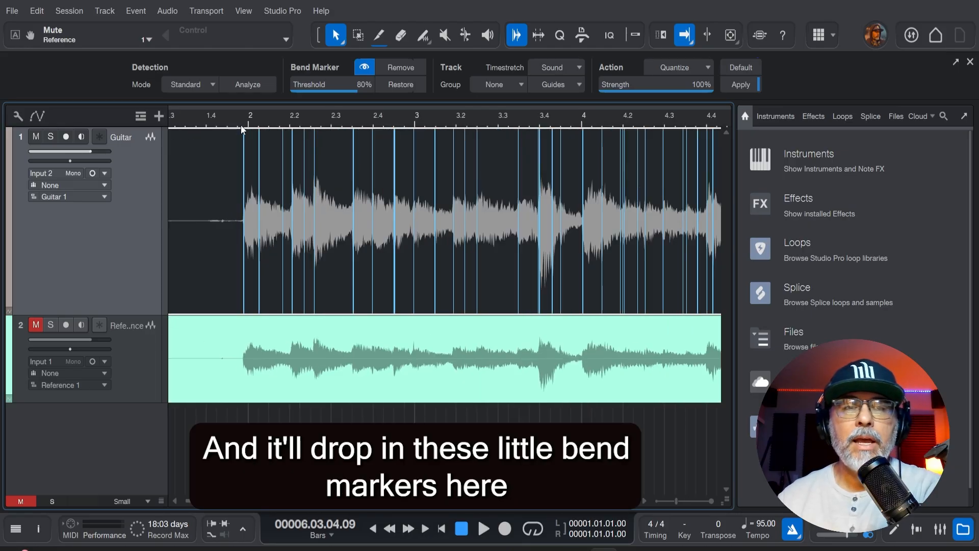
pyautogui.scroll(3, 234, 122)
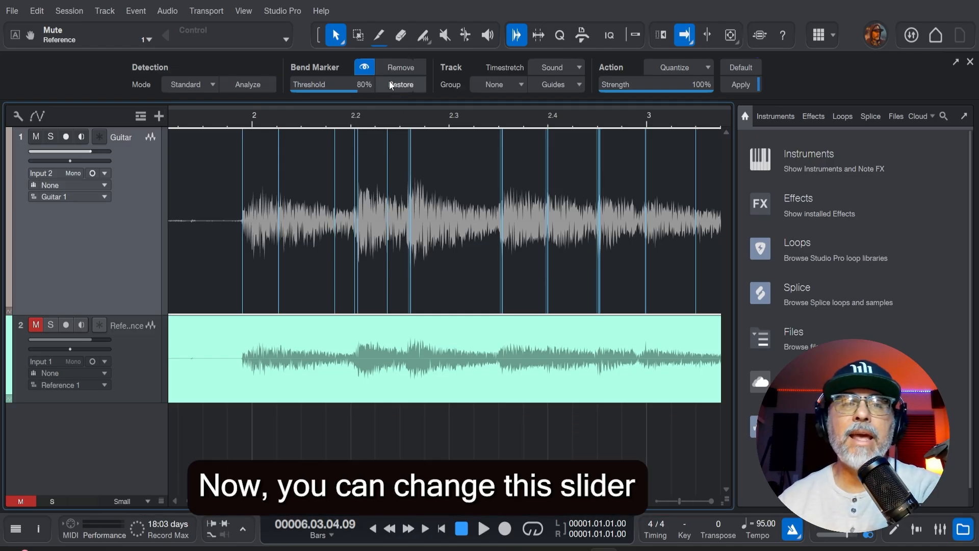
pyautogui.moveTo(354, 89)
pyautogui.mouseDown()
pyautogui.moveTo(320, 90)
pyautogui.moveTo(362, 96)
pyautogui.moveTo(338, 104)
pyautogui.mouseUp()
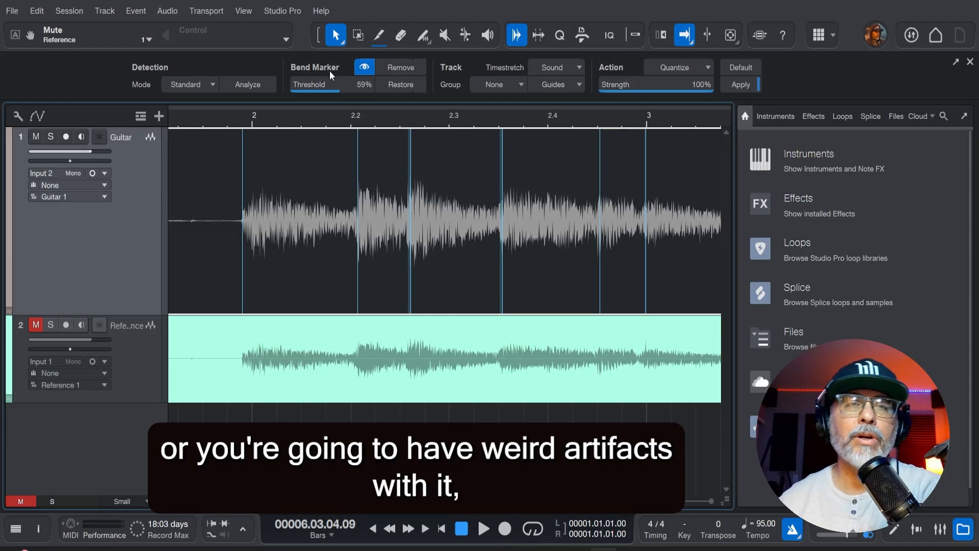
pyautogui.click(364, 67)
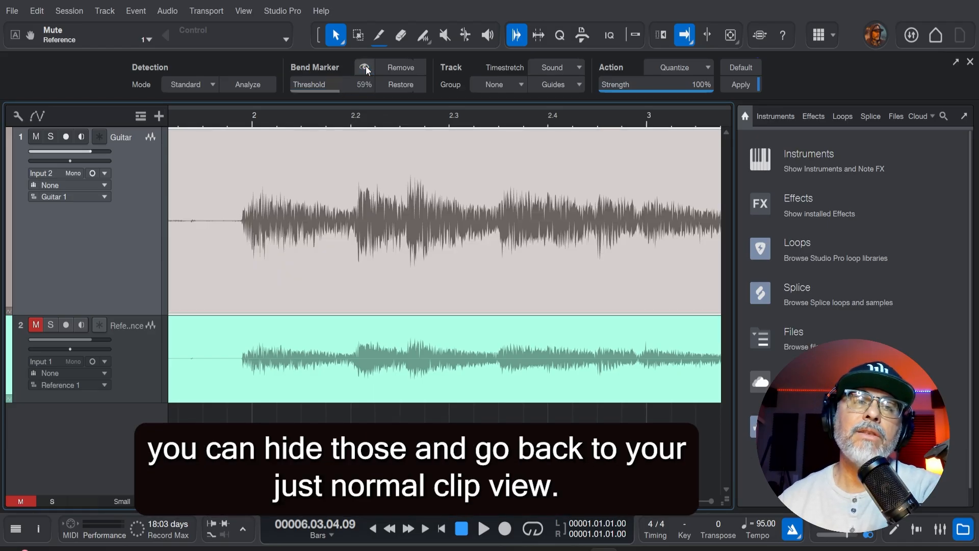
pyautogui.click(365, 67)
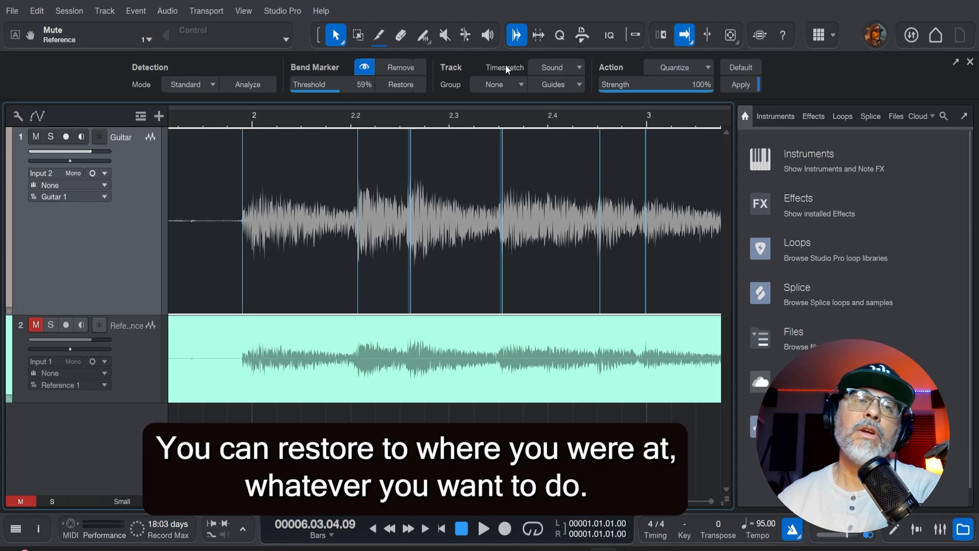
# Set the Guitar track's timestretch mode to Drums, leaving its group at None.
pyautogui.click(550, 67)
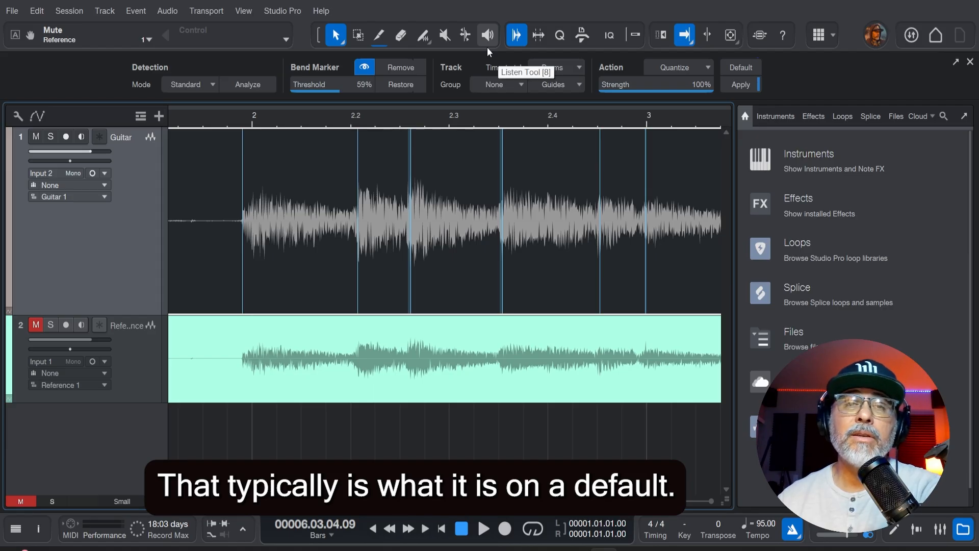
pyautogui.click(501, 83)
pyautogui.click(501, 83)
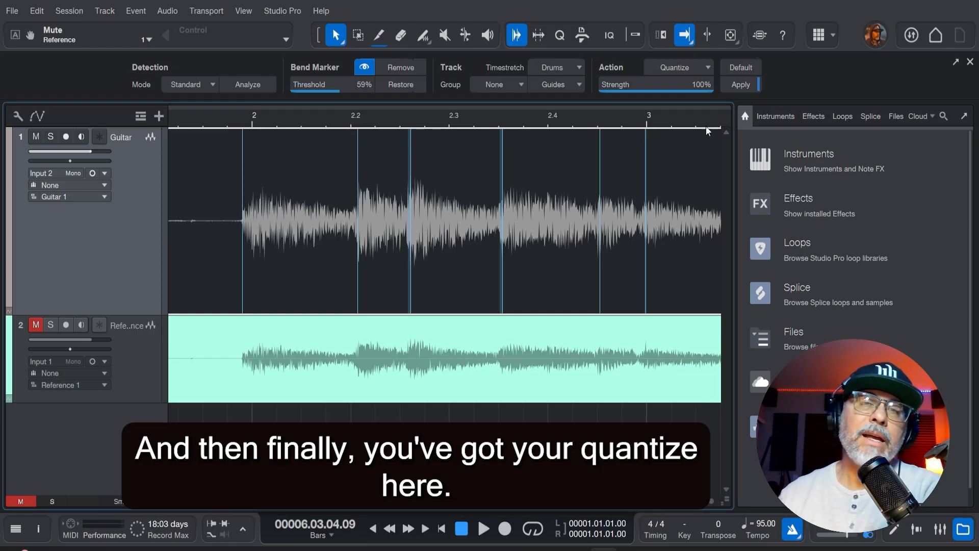
# Listen to the Guitar clip from about beat 3.2 and compare the strum at bar 4 with the grid line.
pyautogui.scroll(-5, 498, 124)
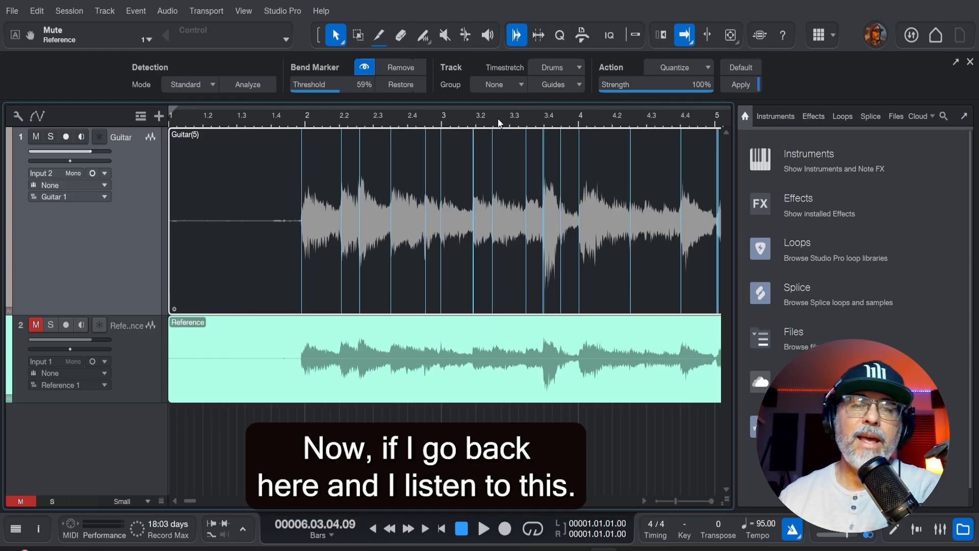
pyautogui.click(500, 121)
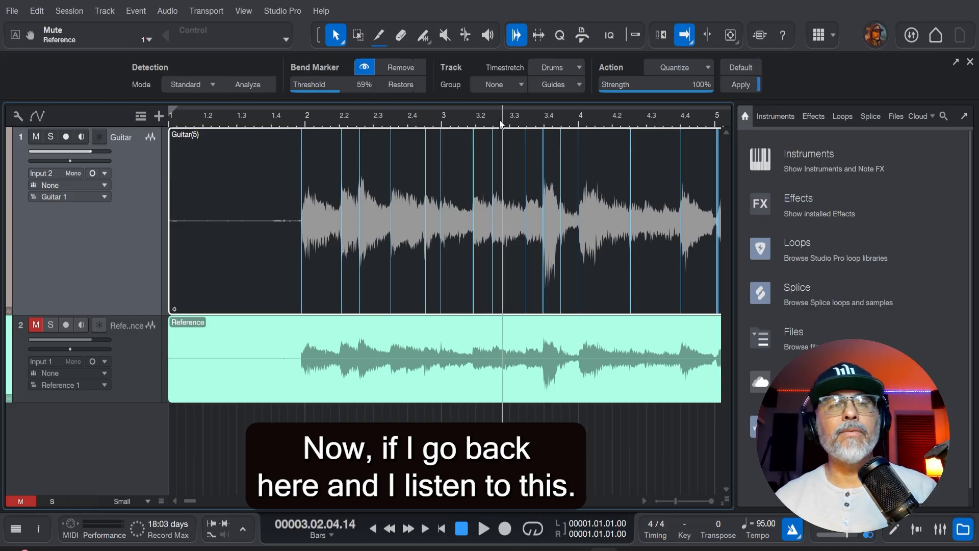
pyautogui.press('space')
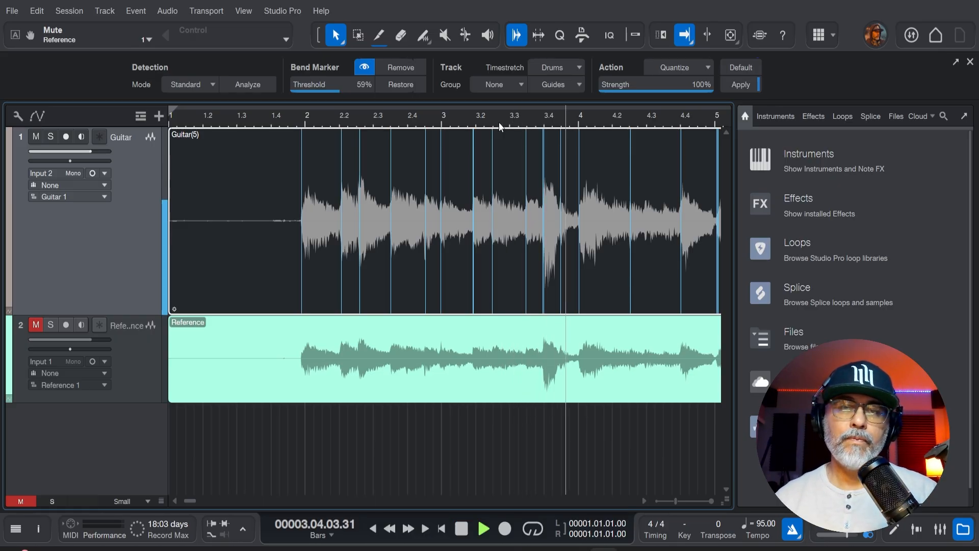
pyautogui.press('space')
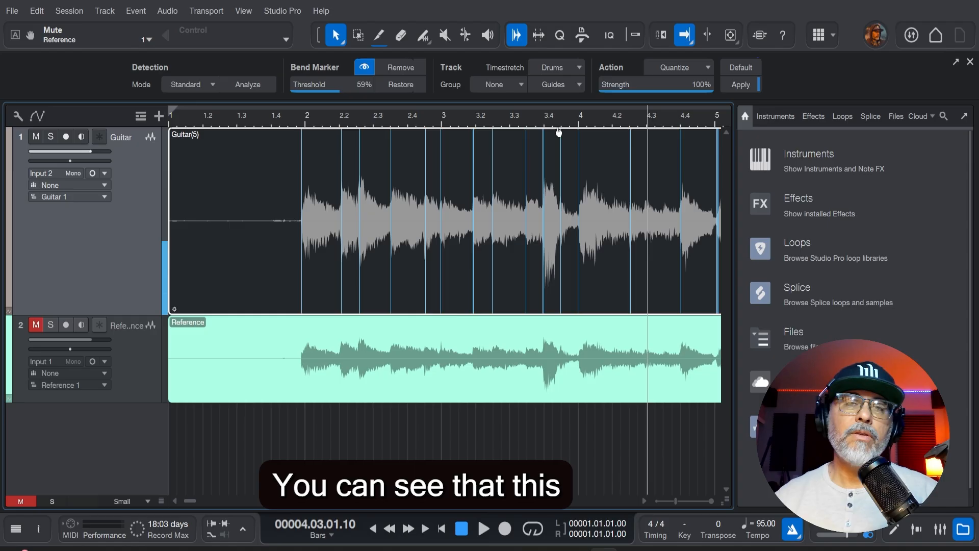
pyautogui.click(579, 122)
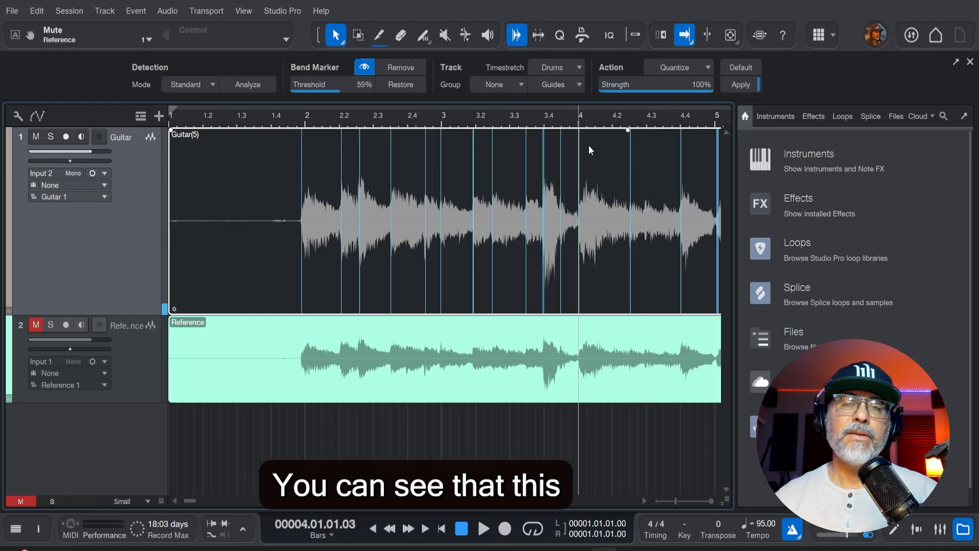
pyautogui.press('e')
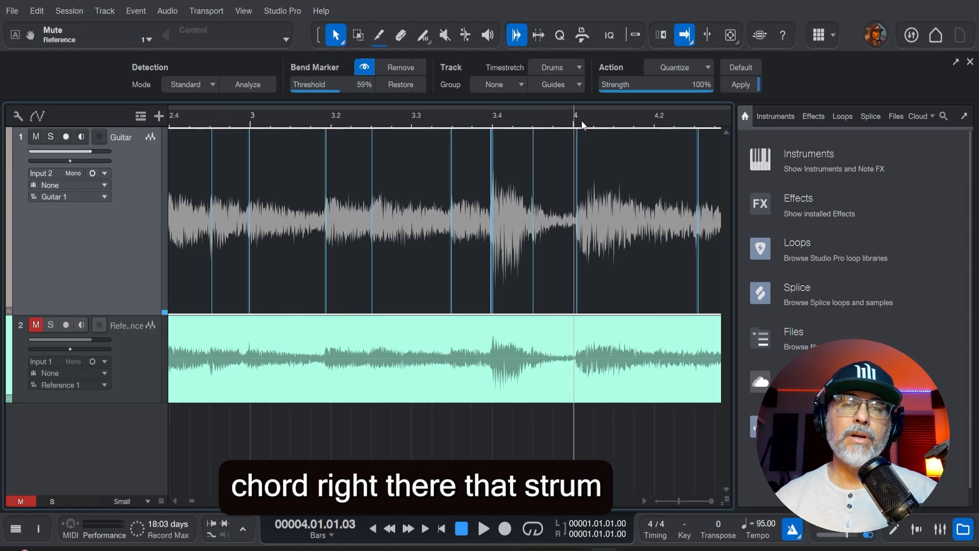
pyautogui.press('e')
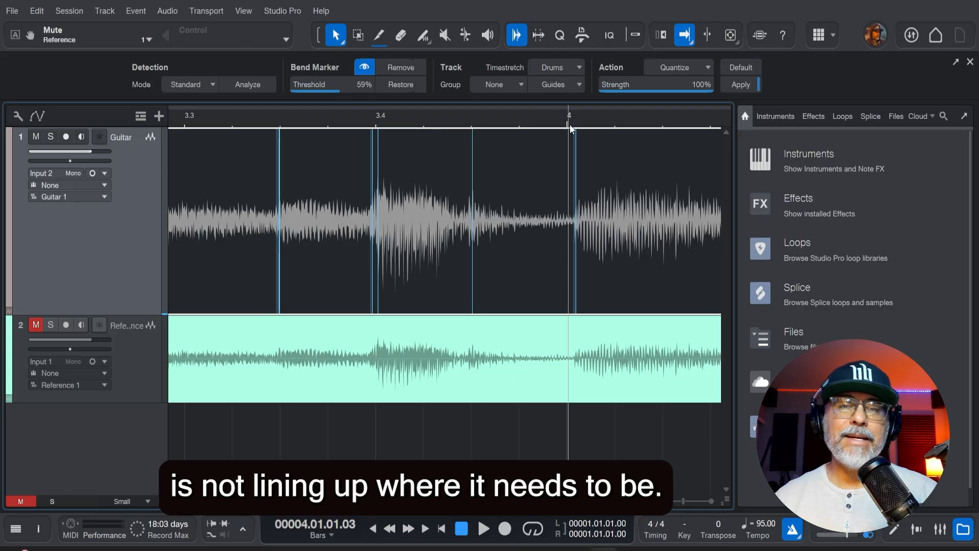
pyautogui.press('w')
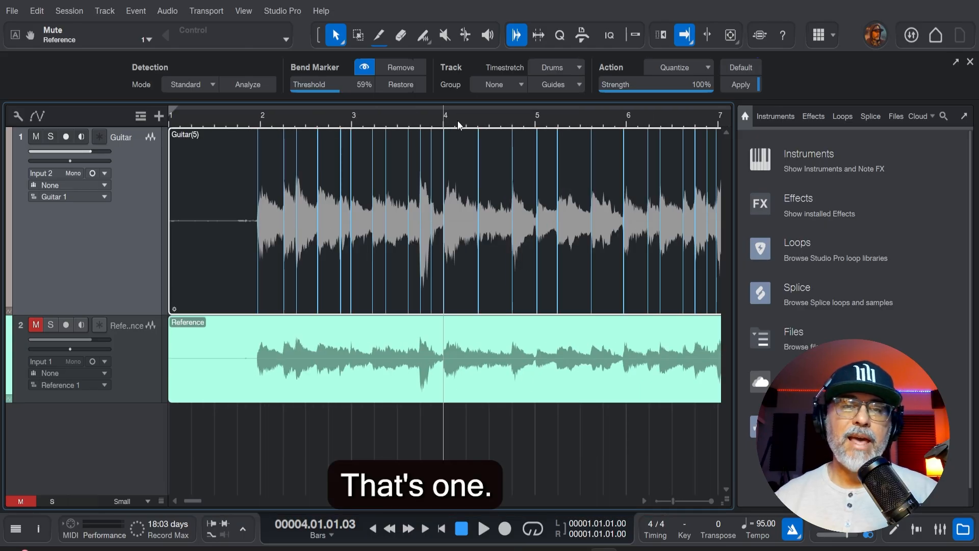
# Replay the Guitar clip from just before bar 4 and from about bar 2, and inspect the transient at bar 4 closely.
pyautogui.click(423, 123)
pyautogui.press('space')
pyautogui.scroll(5, 423, 122)
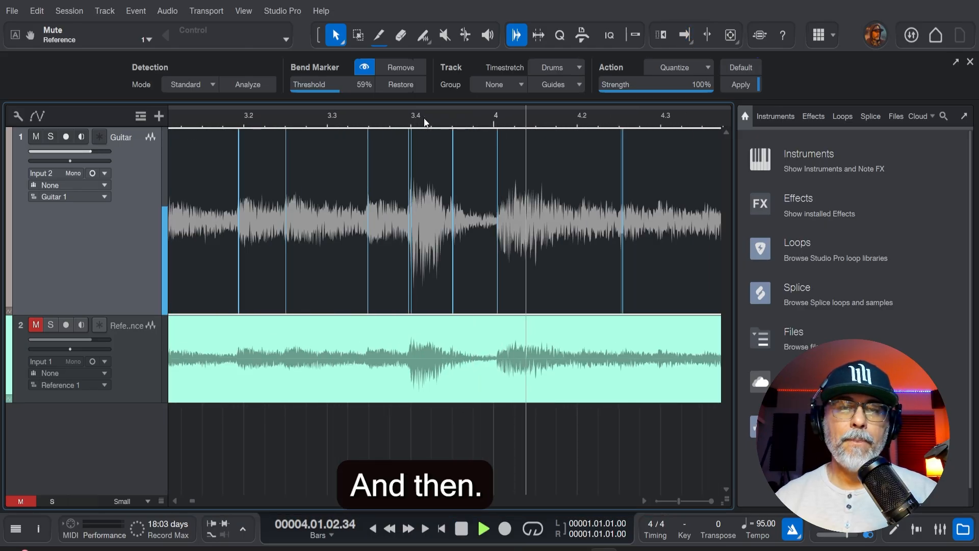
pyautogui.press('space')
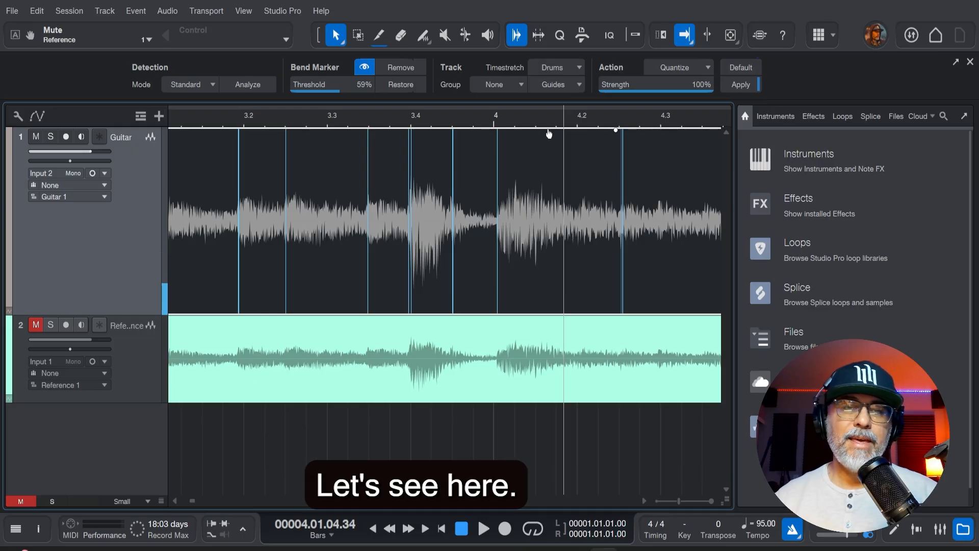
pyautogui.press('w')
pyautogui.click(230, 117)
pyautogui.press('space')
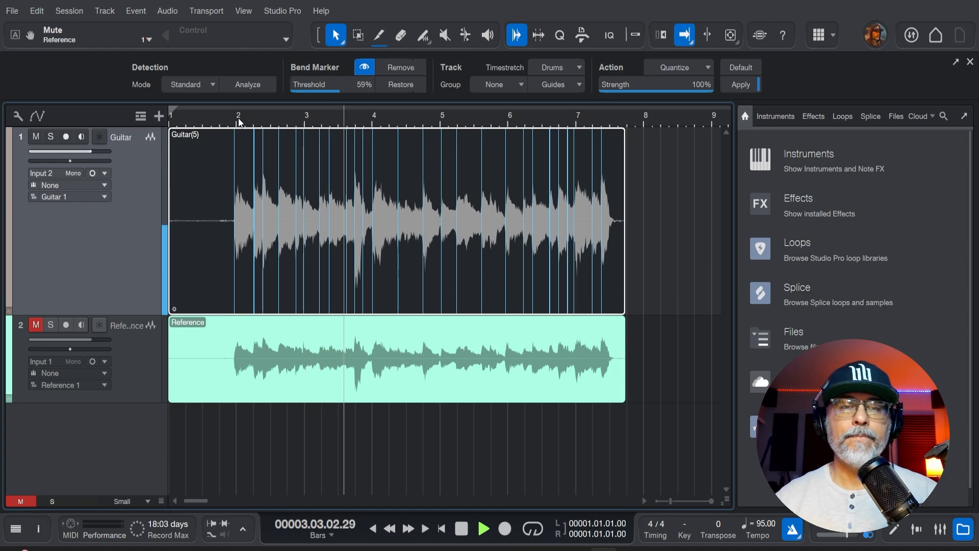
pyautogui.press('space')
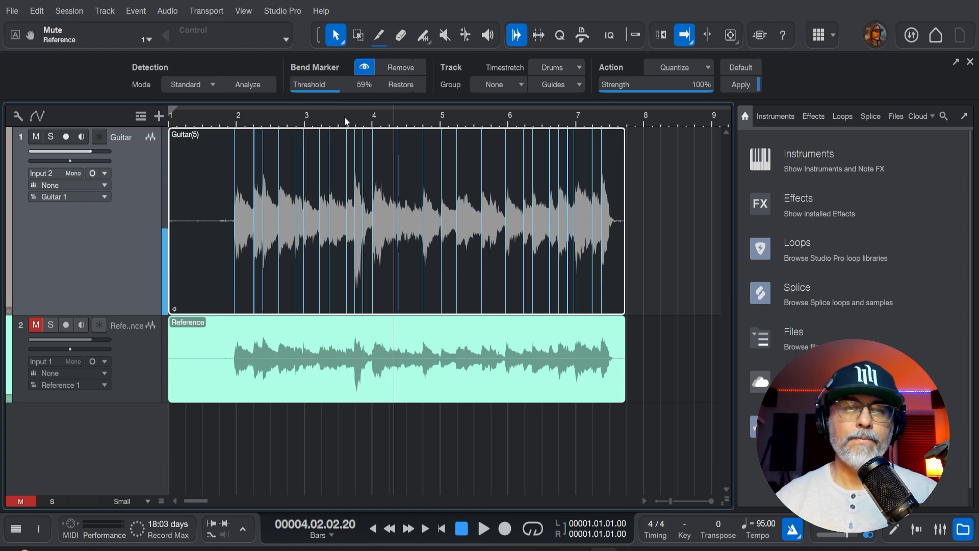
pyautogui.scroll(5, 361, 114)
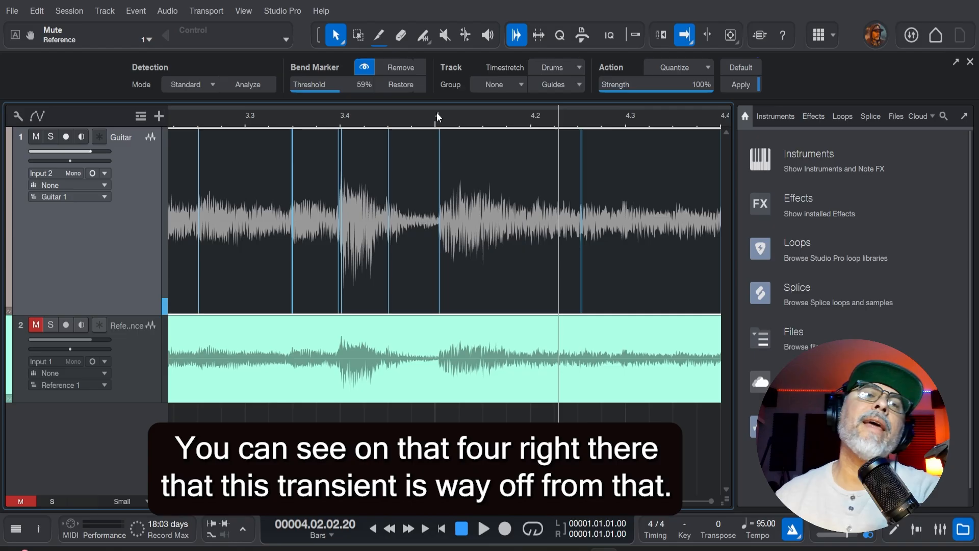
pyautogui.scroll(2, 439, 127)
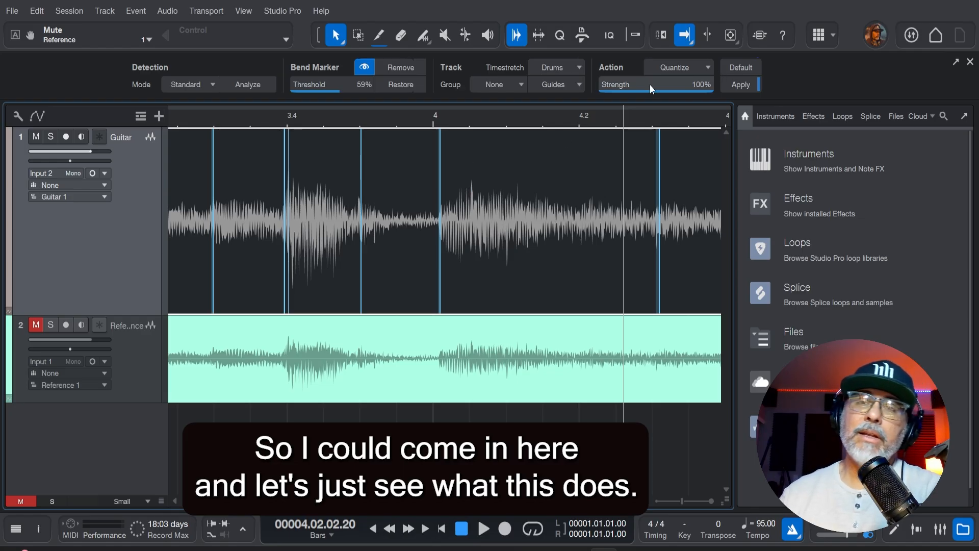
# Apply Quantize to the Guitar clip's bend markers at 100% strength and check the markers around bar 4 against the grid.
pyautogui.scroll(-5, 481, 123)
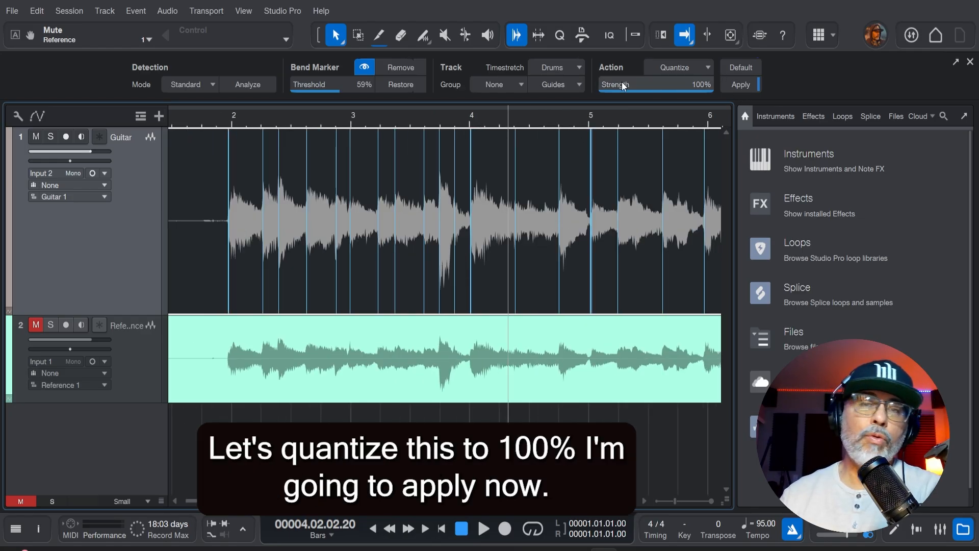
pyautogui.click(746, 83)
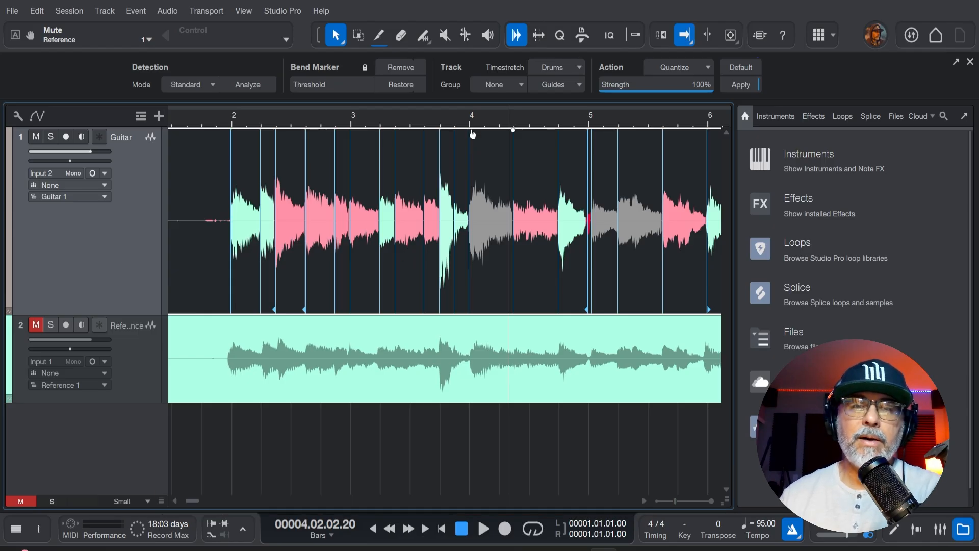
pyautogui.scroll(5, 470, 127)
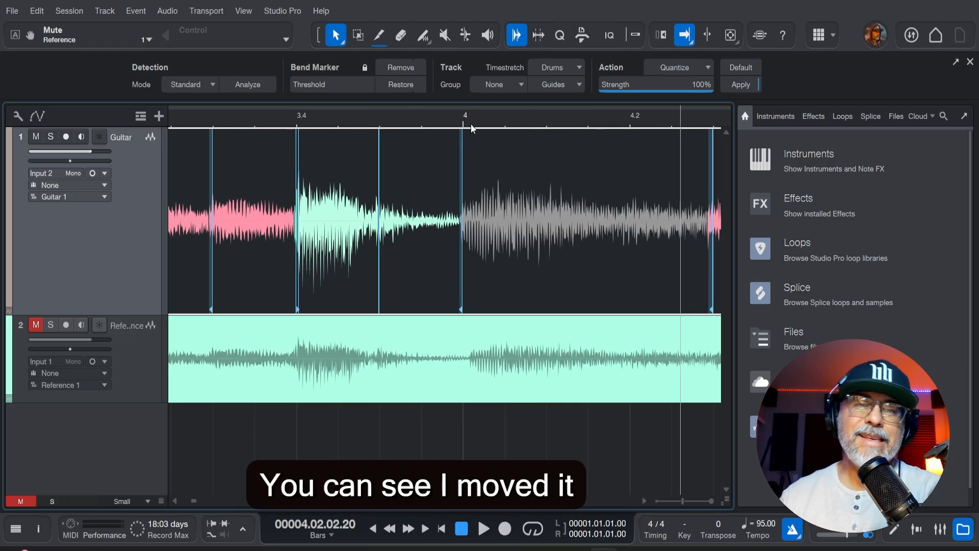
pyautogui.scroll(-5, 471, 128)
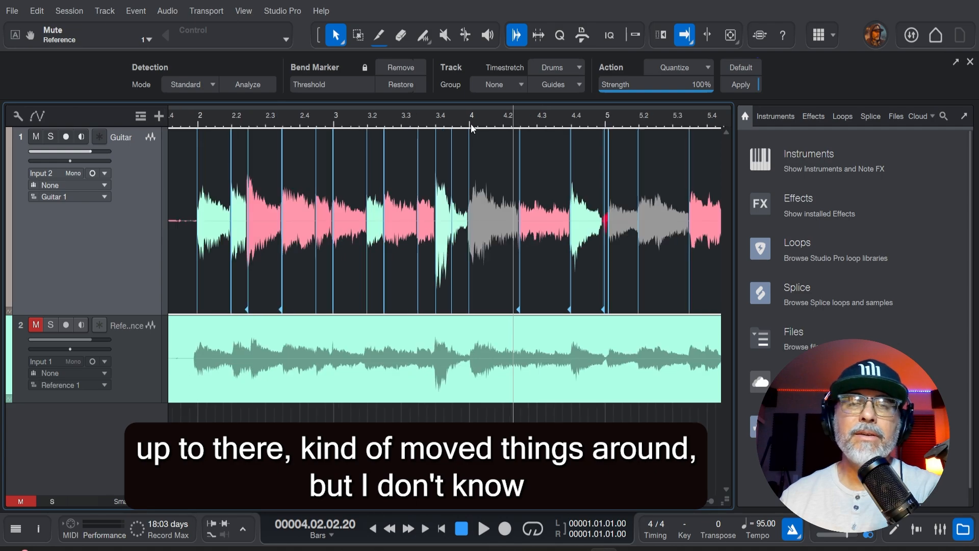
pyautogui.scroll(1, 468, 127)
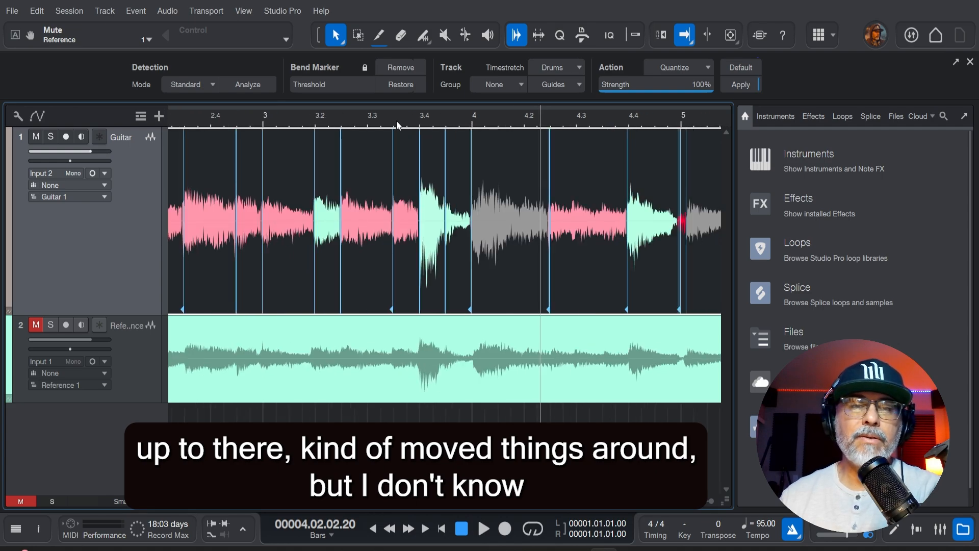
pyautogui.scroll(2, 396, 122)
pyautogui.scroll(-2, 500, 122)
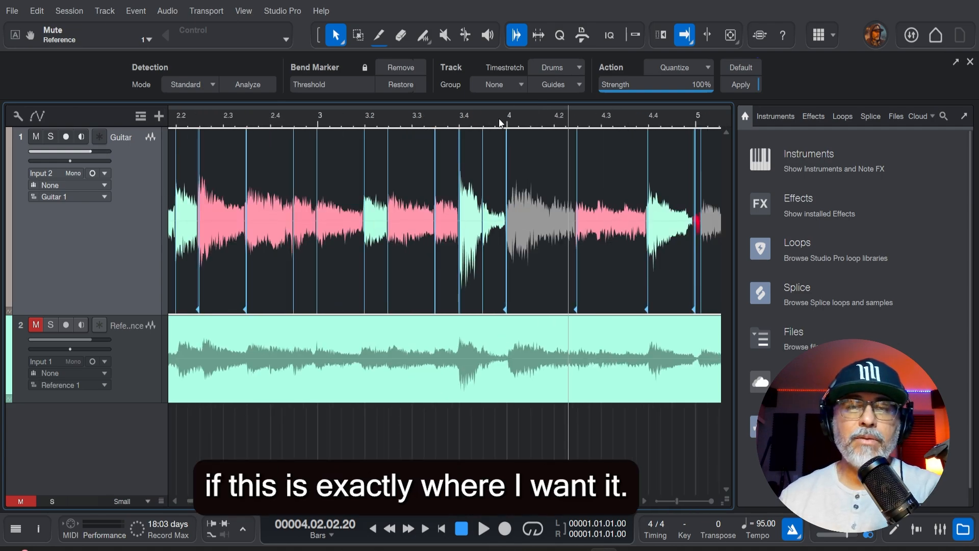
# Inspect the stretched segments around bar 4 and listen to the quantized Guitar clip from just before bar 2.
pyautogui.scroll(2, 430, 114)
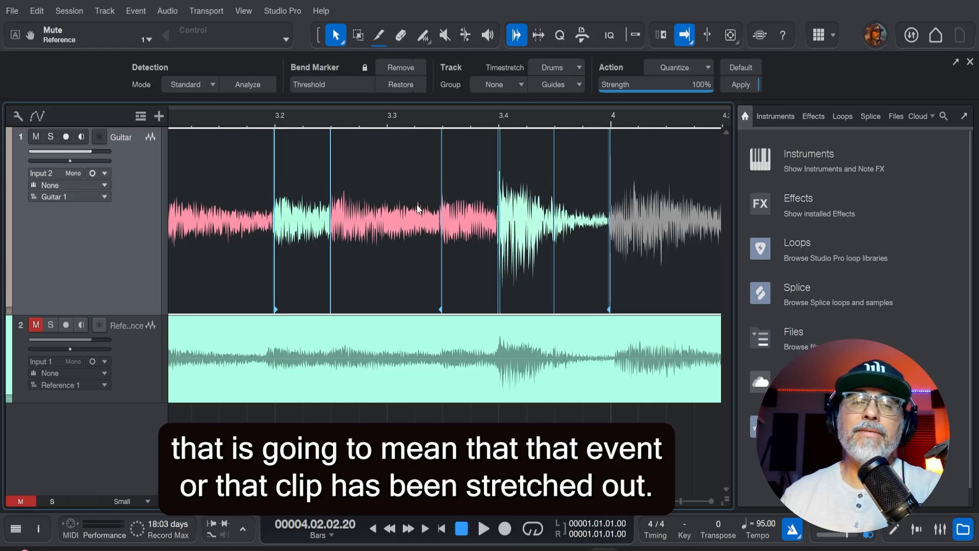
pyautogui.scroll(-3, 422, 131)
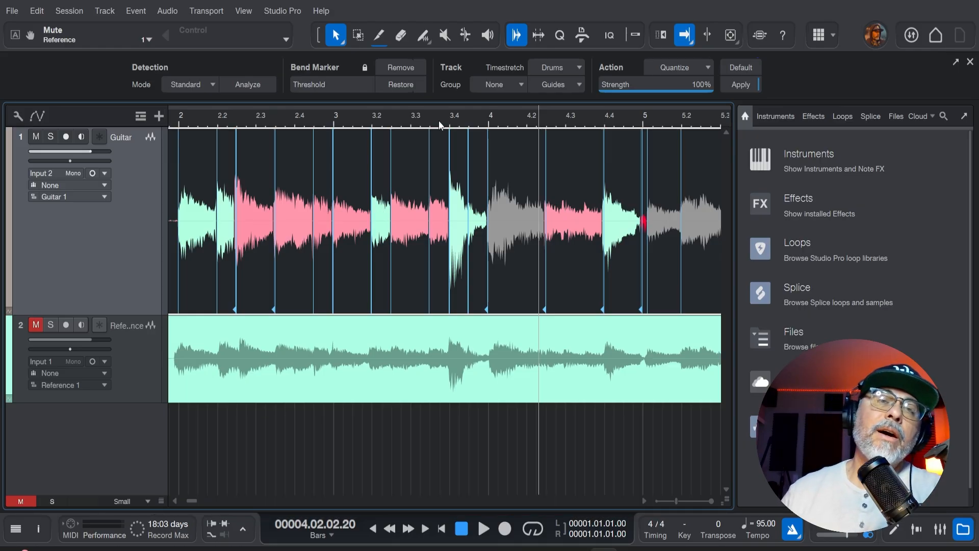
pyautogui.scroll(-3, 365, 141)
pyautogui.click(246, 123)
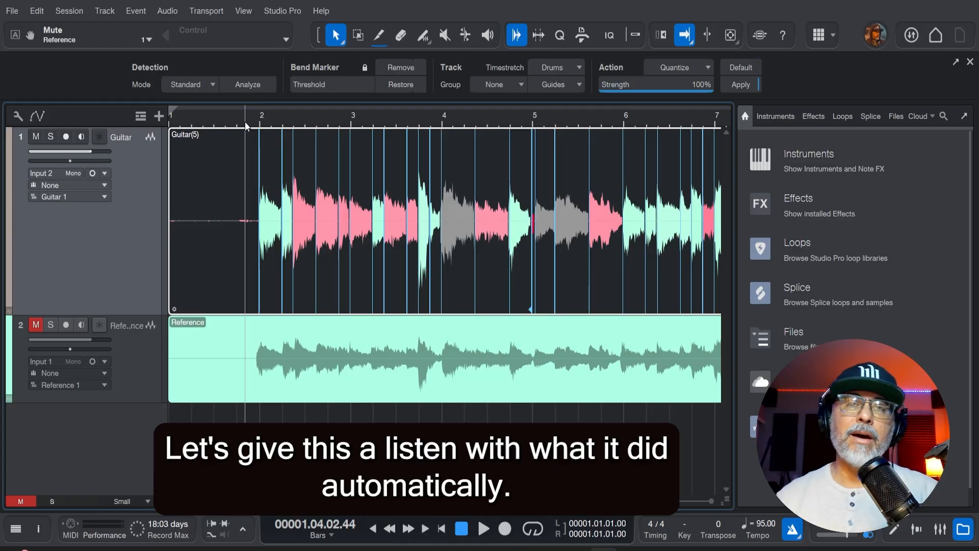
pyautogui.press('space')
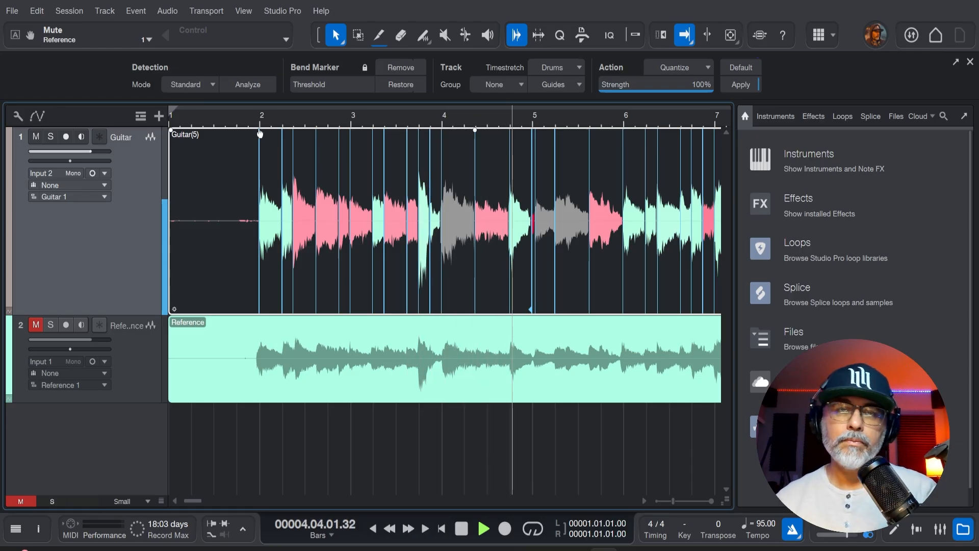
pyautogui.press('space')
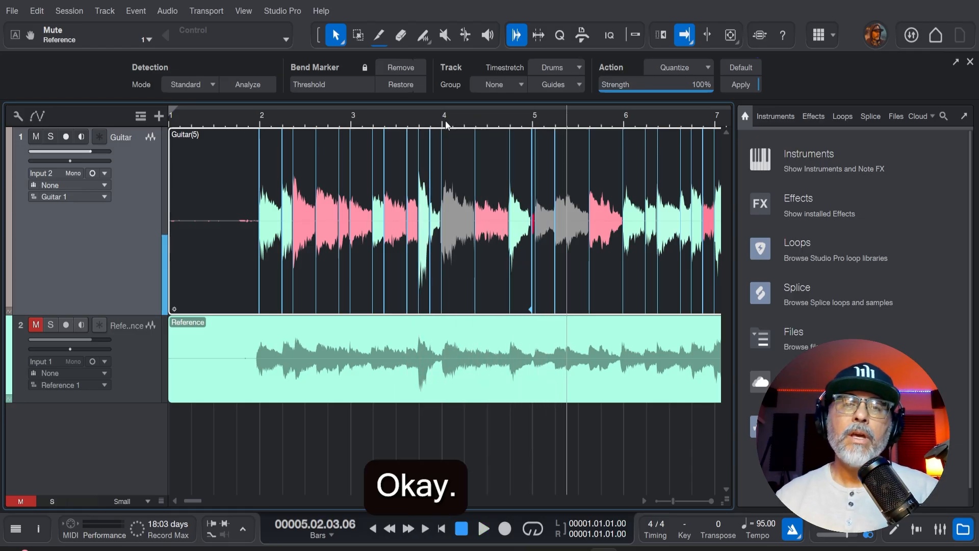
# Use the Bend tool to move the Guitar clip's bend marker at bar 4 slightly earlier than the grid line.
pyautogui.scroll(5, 449, 115)
pyautogui.scroll(-2, 448, 113)
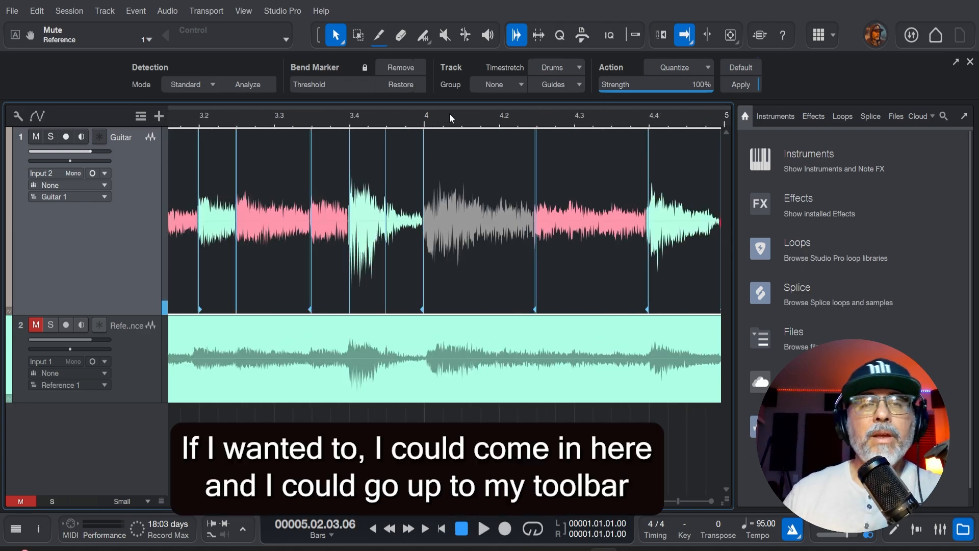
pyautogui.click(462, 36)
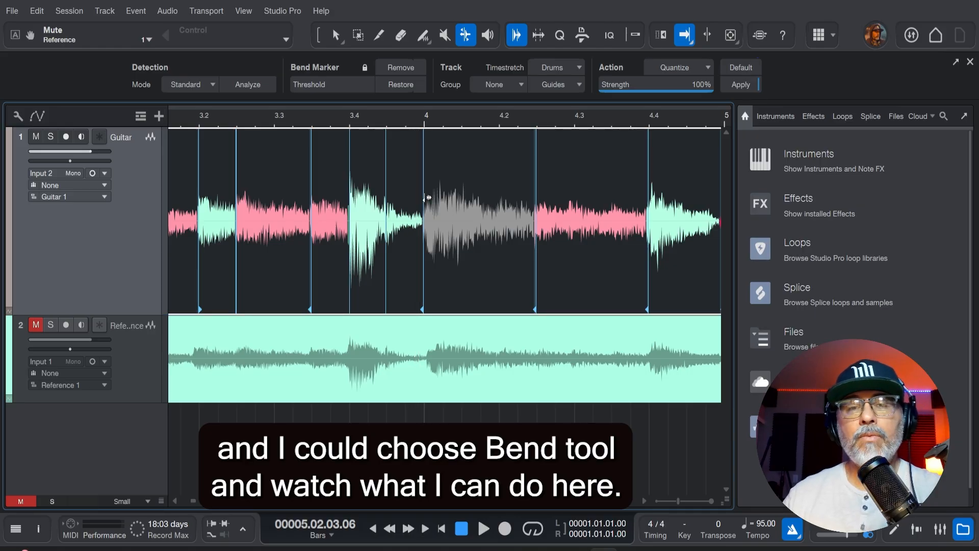
pyautogui.moveTo(427, 198); pyautogui.dragTo(415, 198)
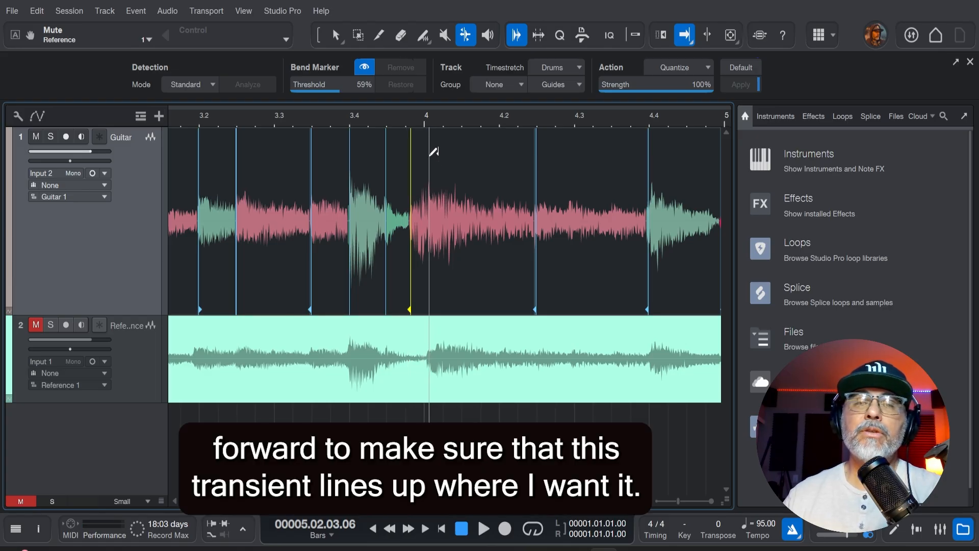
# Listen to the Guitar clip from just before bar 2 through bar 4 to judge the moved strum.
pyautogui.scroll(-5, 497, 121)
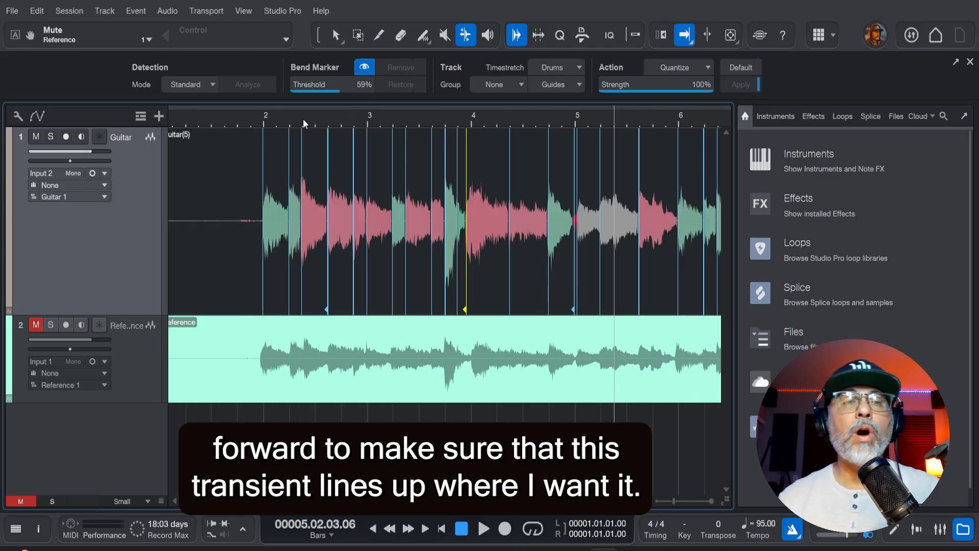
pyautogui.click(256, 125)
pyautogui.press('space')
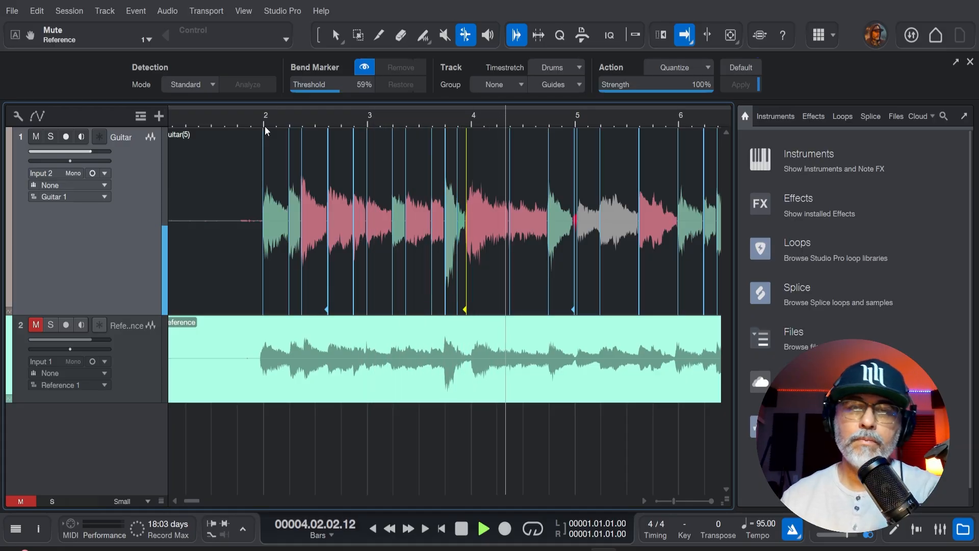
pyautogui.press('space')
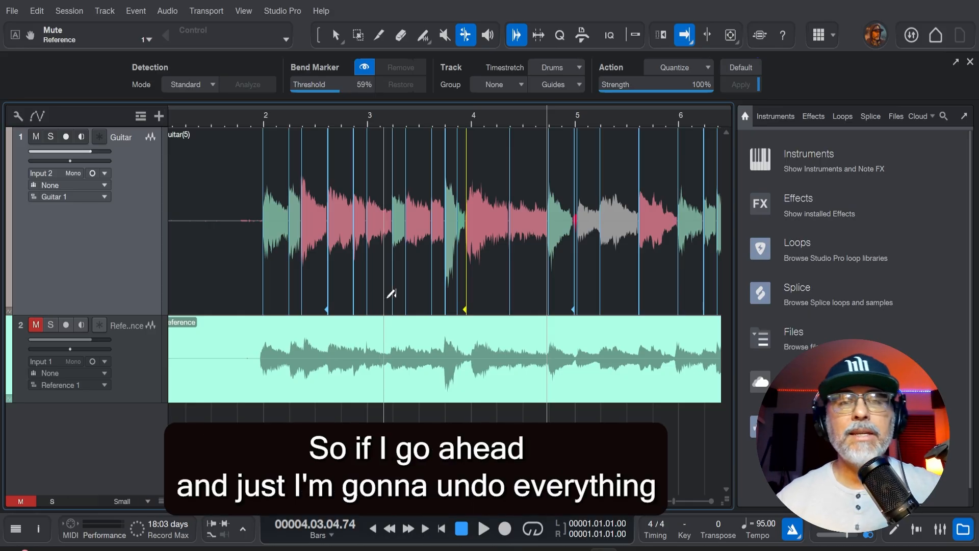
# Undo all bend and timestretch edits on the Guitar clip, return to the Arrow tool and close the Audio Bend options.
pyautogui.hotkey('ctrl', 'z')
pyautogui.hotkey('ctrl', 'z')
pyautogui.hotkey('ctrl', 'z')
pyautogui.hotkey('ctrl', 'z')
pyautogui.hotkey('ctrl', 'z')
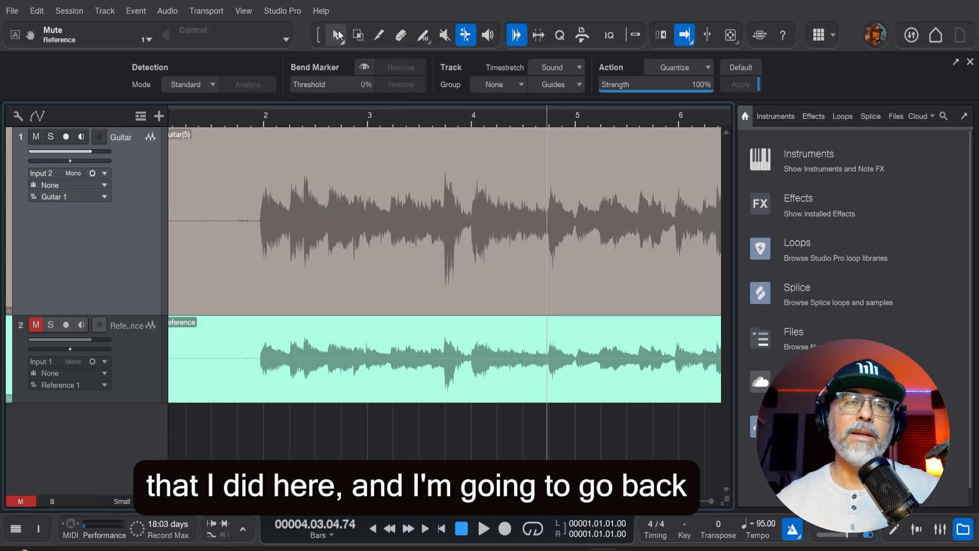
pyautogui.click(336, 34)
pyautogui.click(517, 35)
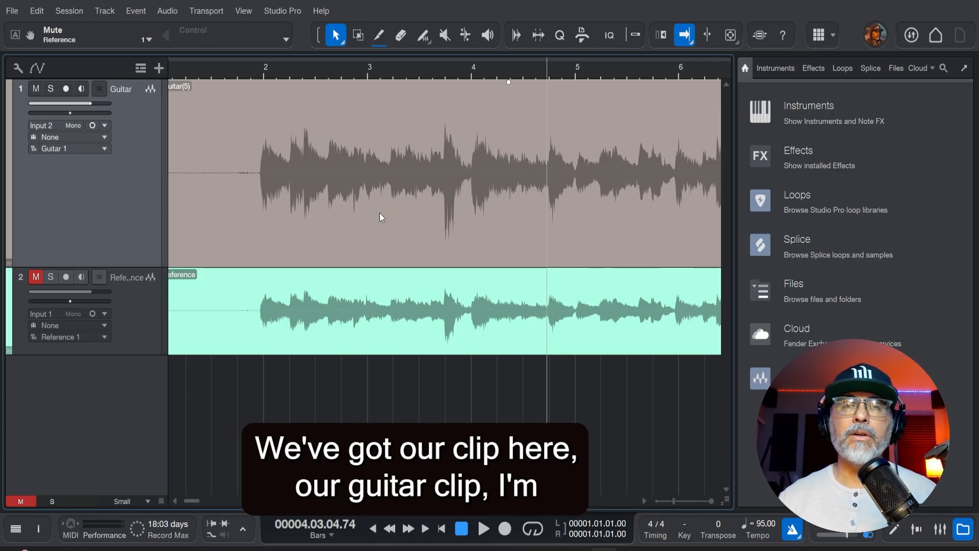
# Select the Guitar clip, choose the Bend tool and enable Bend Marker for the clip.
pyautogui.click(357, 95)
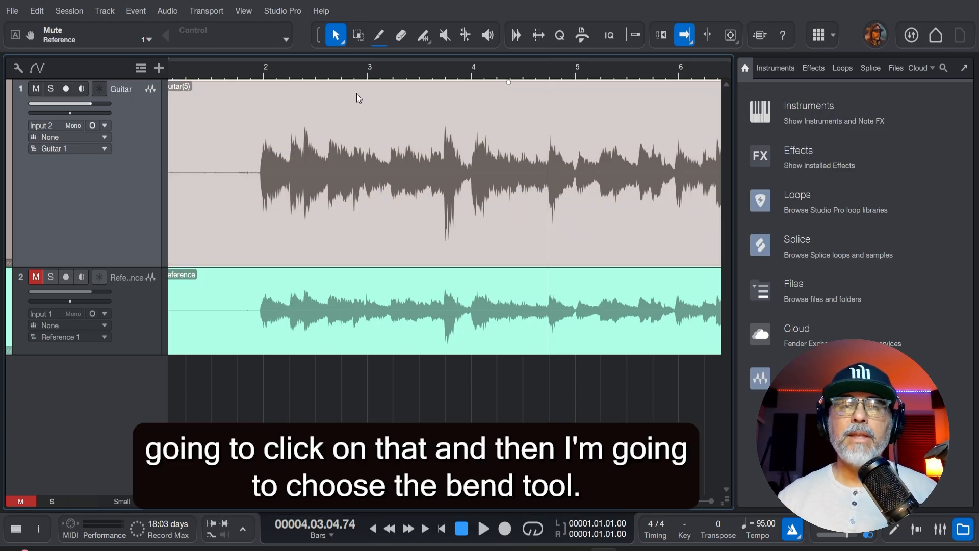
pyautogui.click(464, 34)
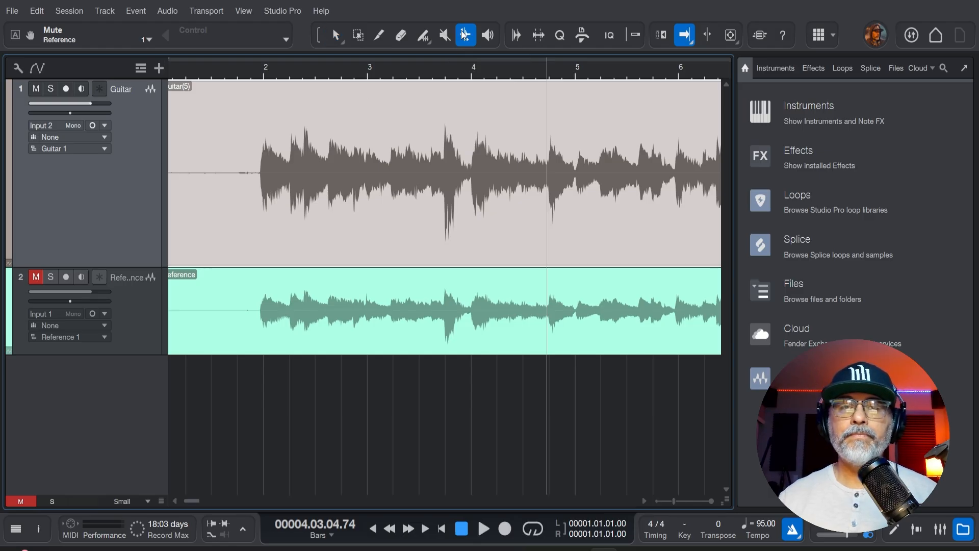
pyautogui.rightClick(460, 124)
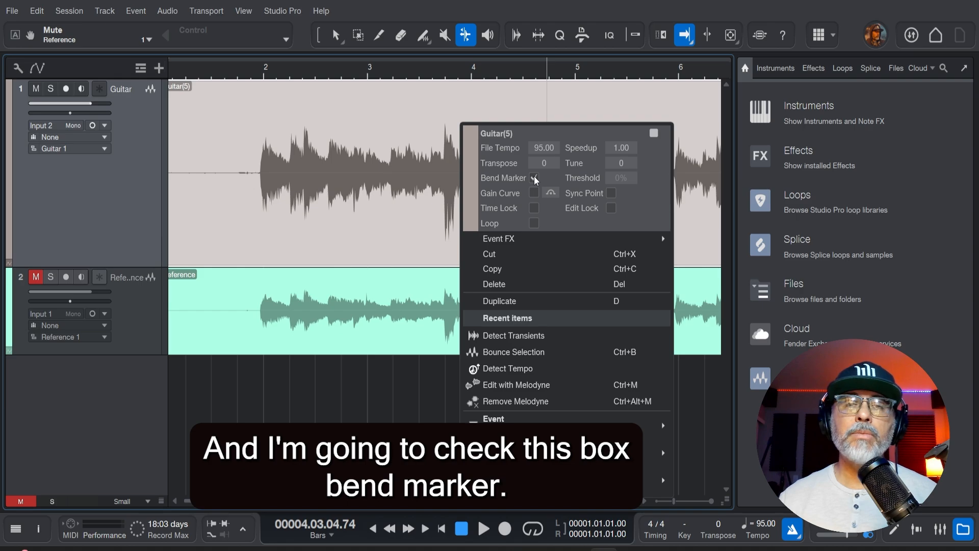
pyautogui.click(514, 70)
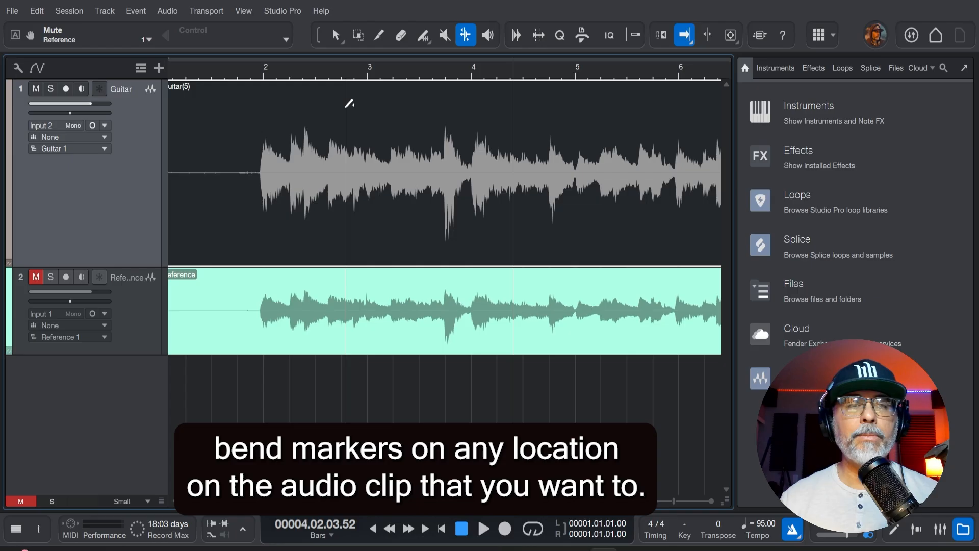
# Listen to the Guitar clip from just before bar 2 and insert a bend marker on the strum's transient at bar 4.
pyautogui.click(257, 76)
pyautogui.press('space')
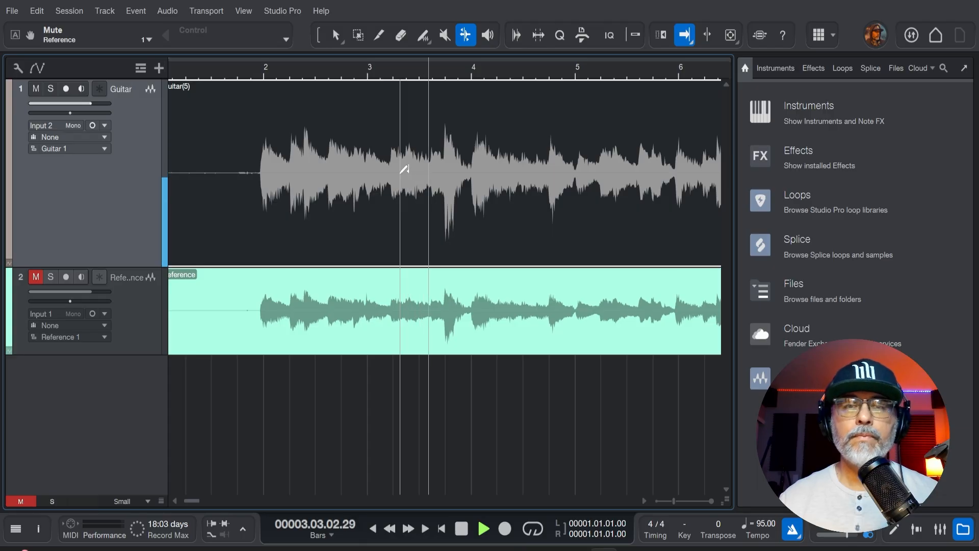
pyautogui.press('space')
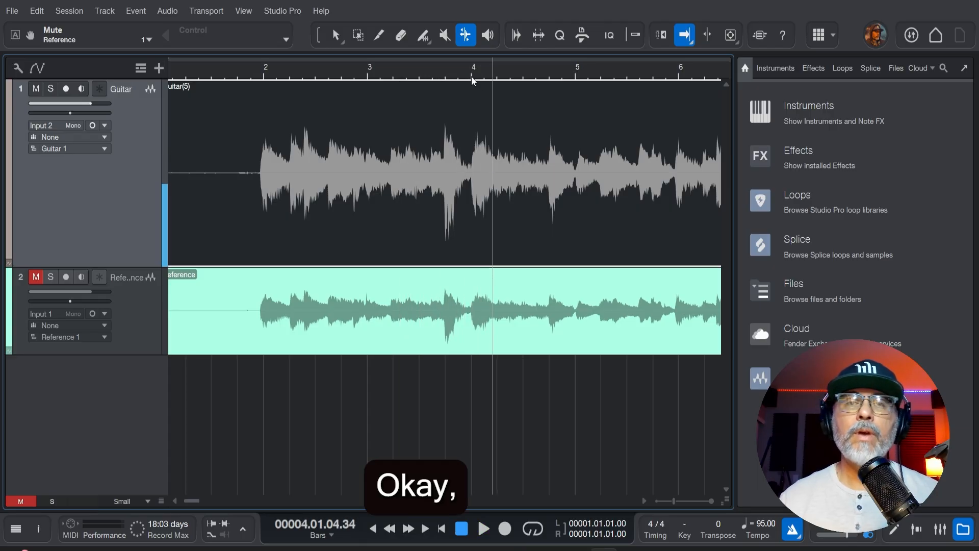
pyautogui.scroll(3, 471, 75)
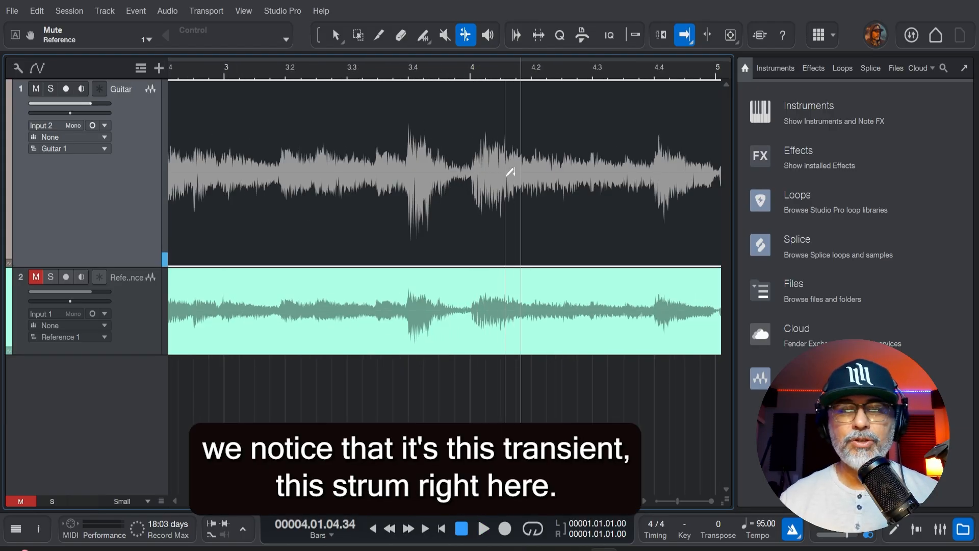
pyautogui.click(472, 177)
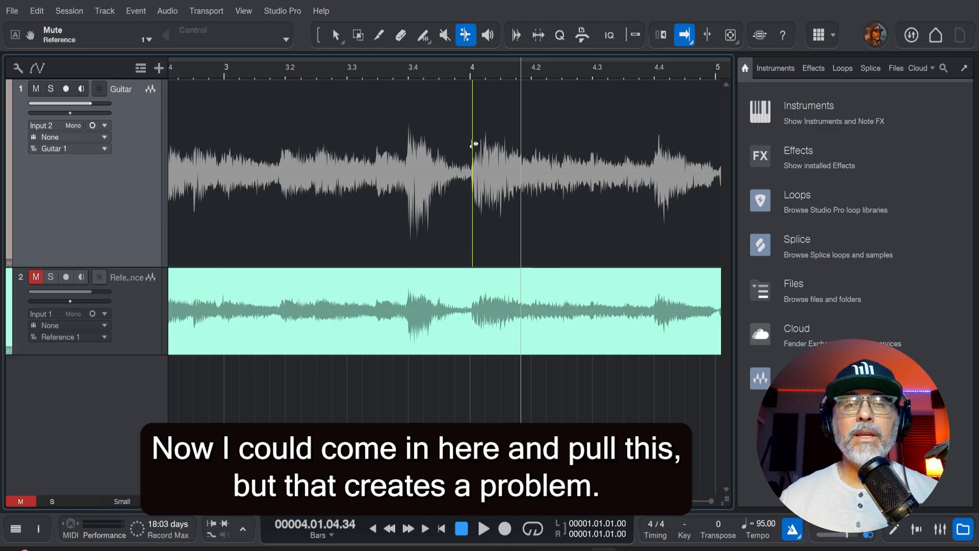
# Try to pull the single bend marker at bar 4 slightly earlier, and undo the move.
pyautogui.moveTo(473, 144); pyautogui.dragTo(462, 139)
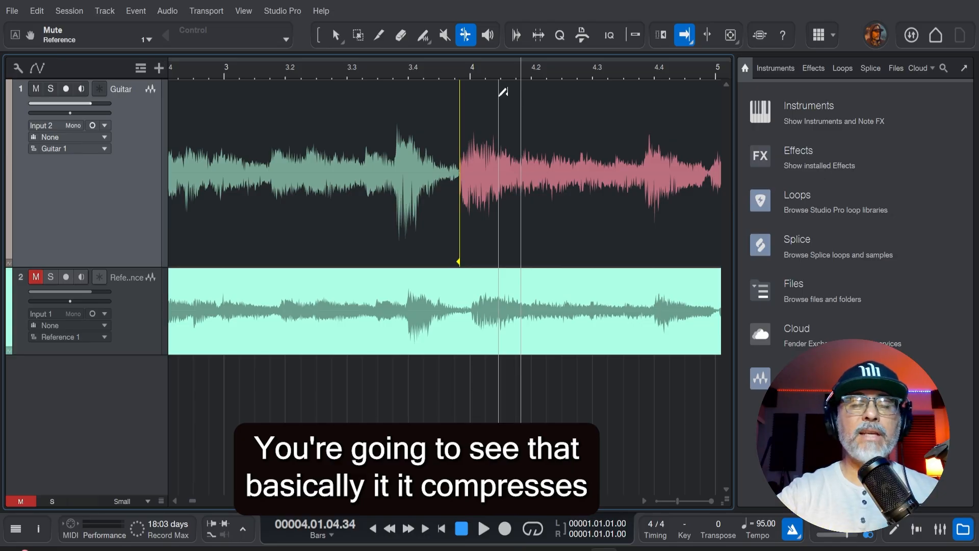
pyautogui.scroll(-5, 497, 72)
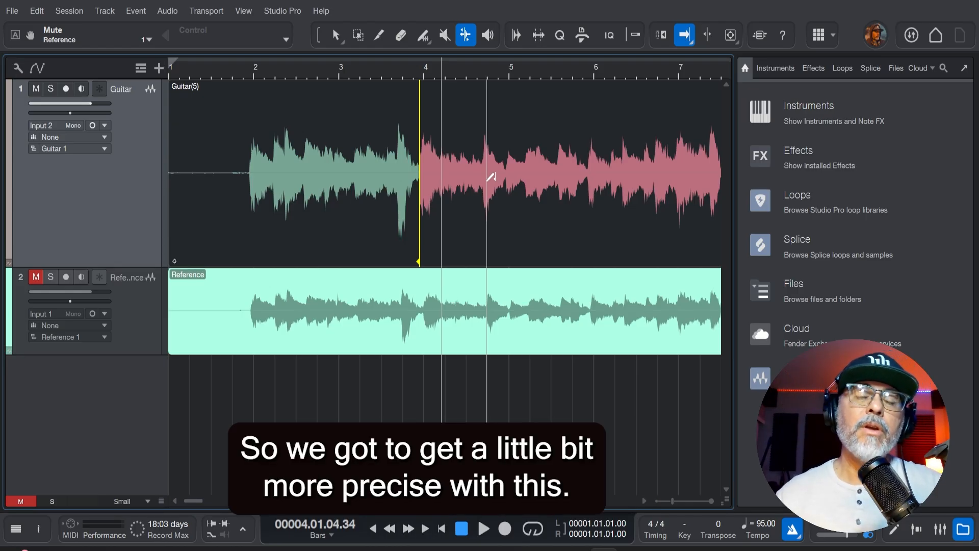
pyautogui.hotkey('ctrl', 'z')
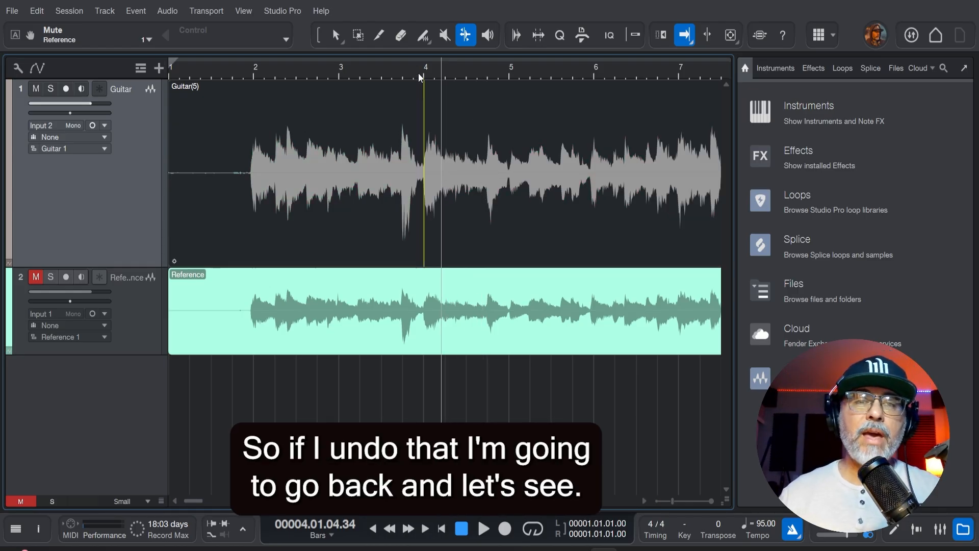
# Replay the Guitar clip around bar 4, including from about beat 3.4, to locate the neighbouring transients.
pyautogui.scroll(5, 419, 74)
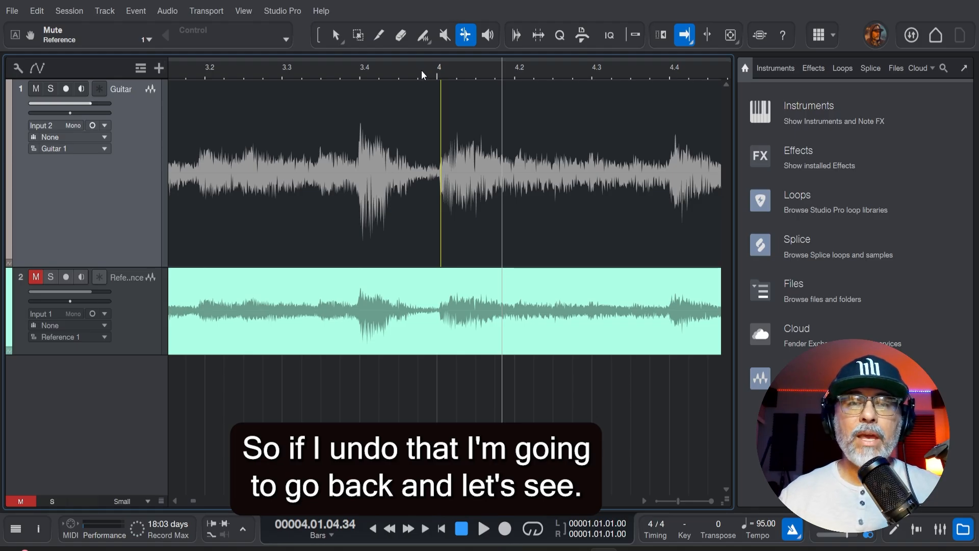
pyautogui.press('space')
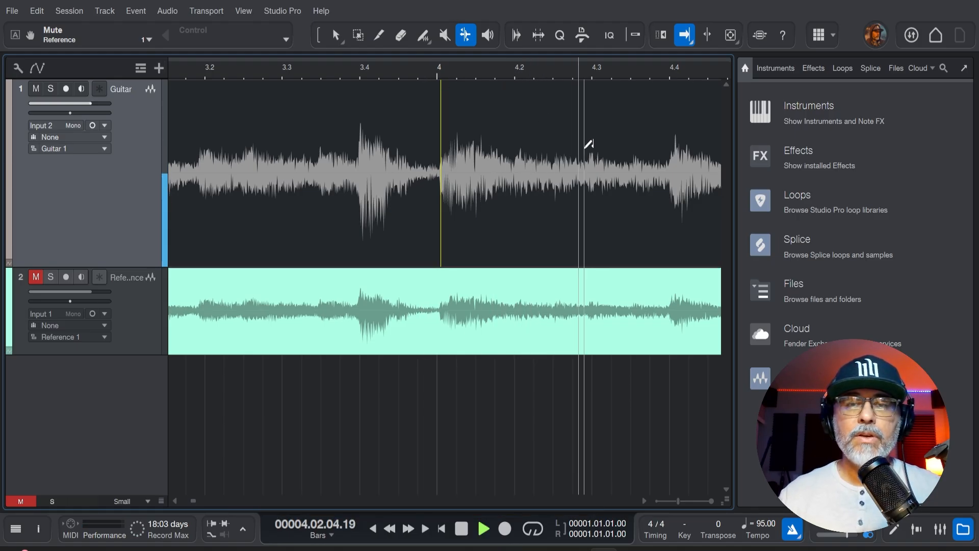
pyautogui.press('space')
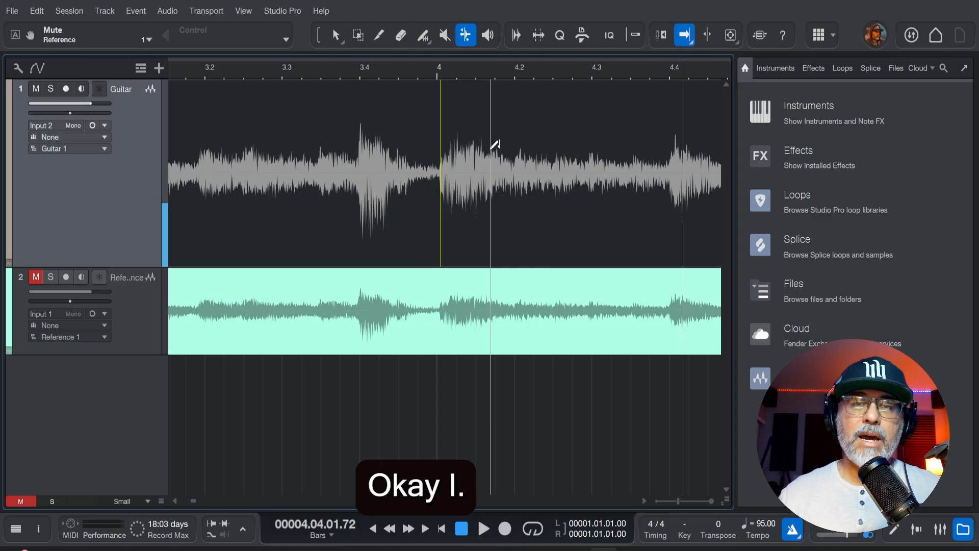
pyautogui.click(368, 70)
pyautogui.press('space')
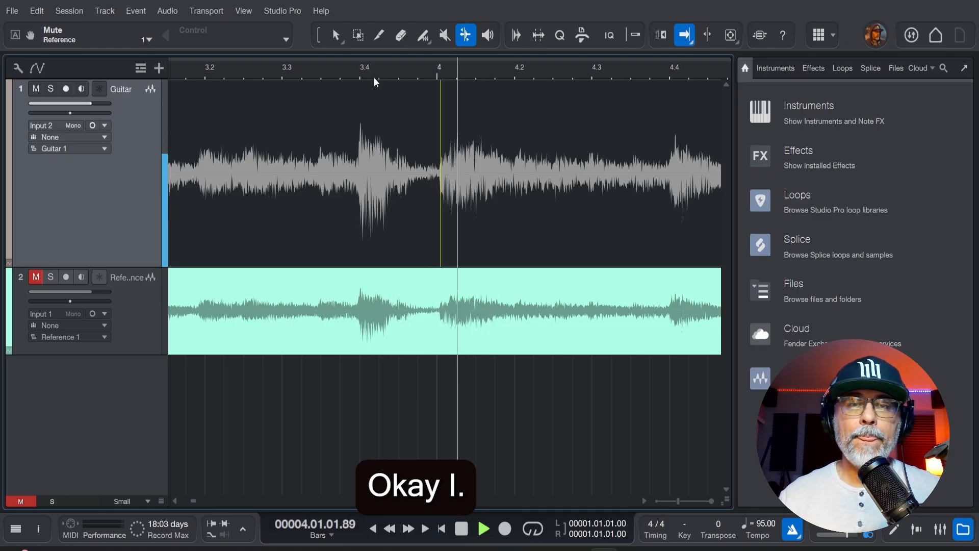
pyautogui.press('space')
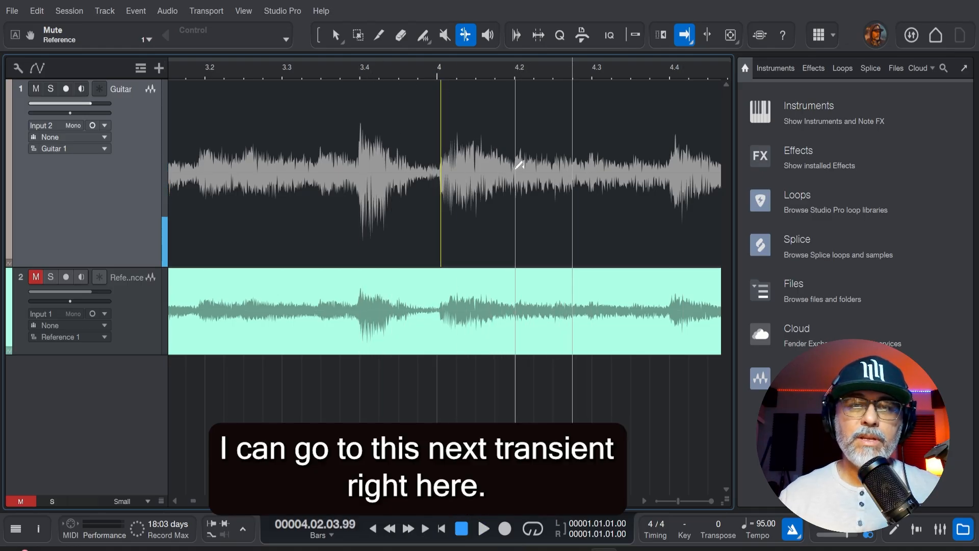
# Add bend markers at beat 4.2 and in the decay before bar 4, and move the bar 4 marker earlier between them.
pyautogui.click(410, 160)
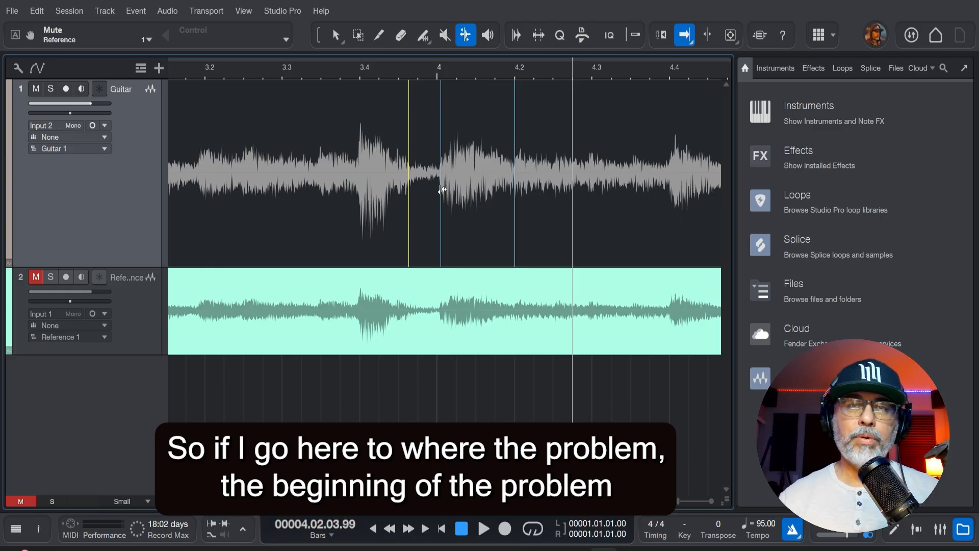
pyautogui.moveTo(442, 189); pyautogui.dragTo(416, 181)
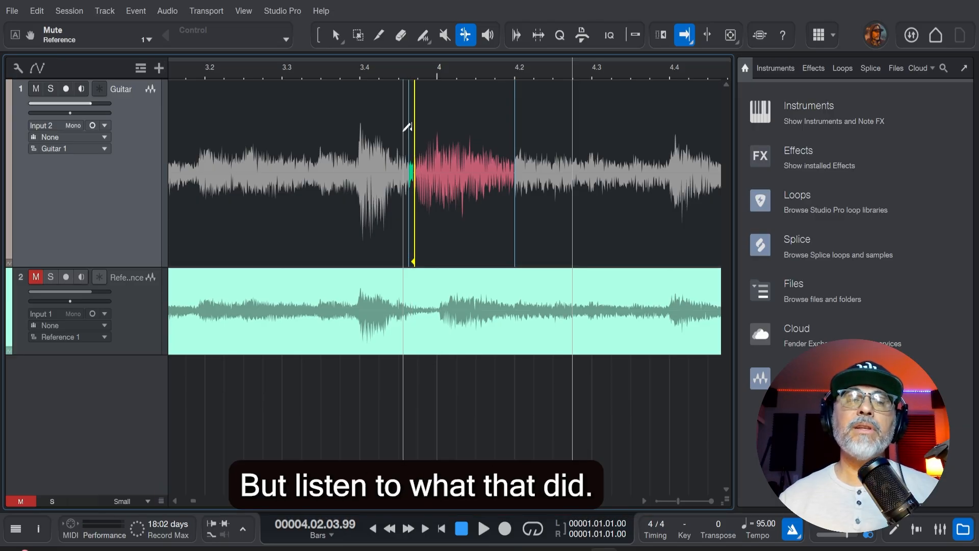
# Listen to the Guitar clip from just before beat 3.2 and move the bend marker in the decay before bar 4 slightly earlier.
pyautogui.click(192, 76)
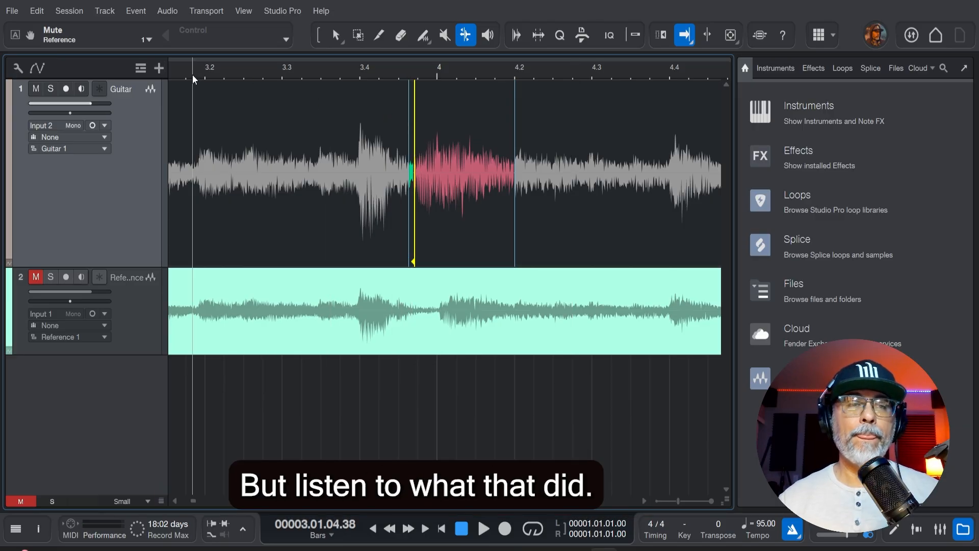
pyautogui.press('space')
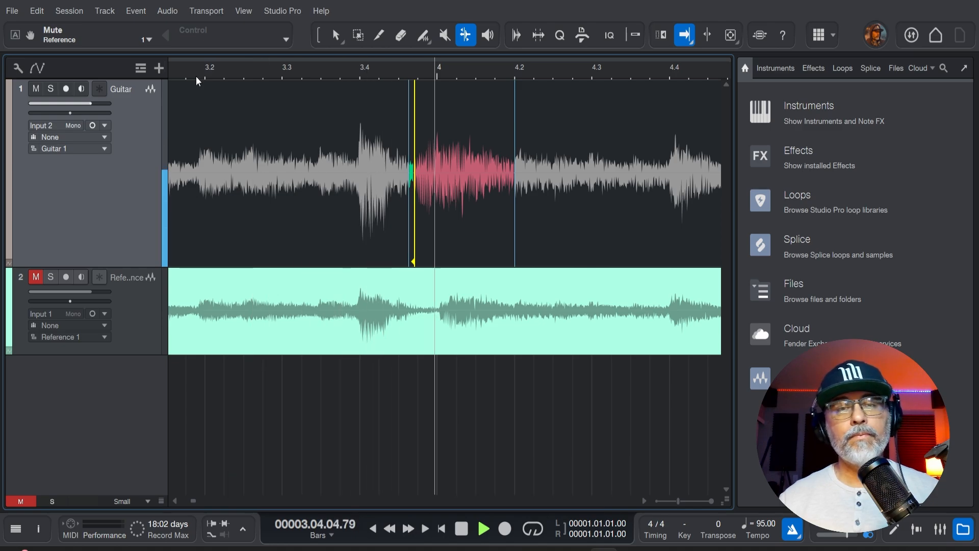
pyautogui.press('space')
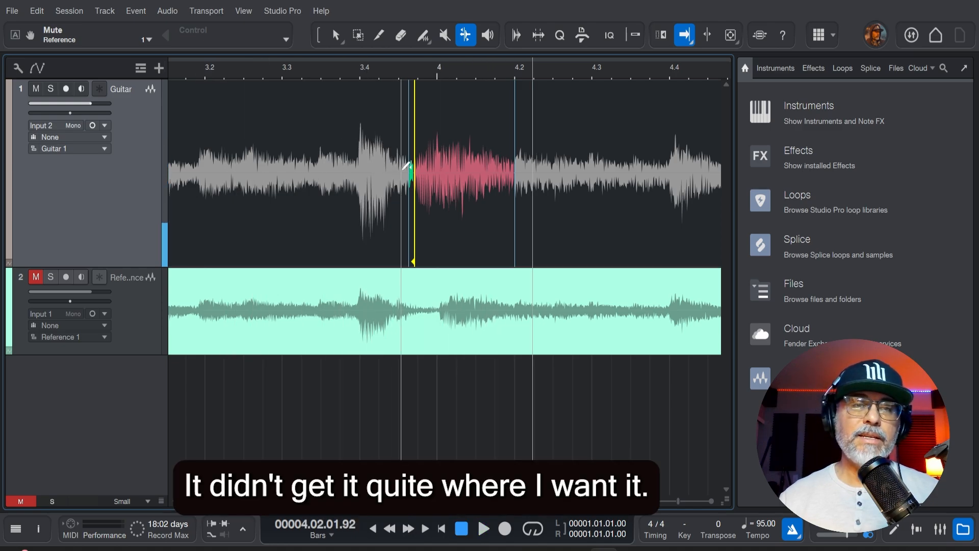
pyautogui.moveTo(409, 177); pyautogui.dragTo(400, 175)
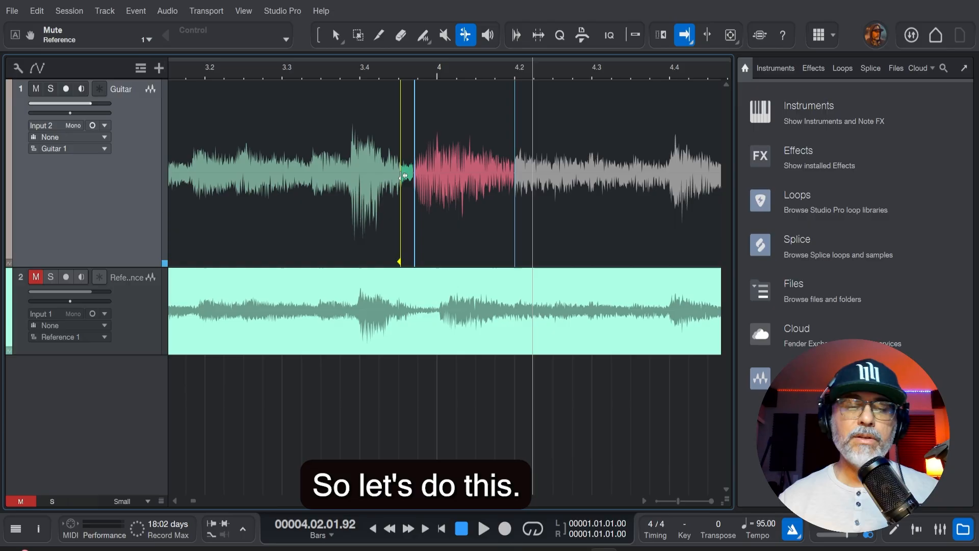
# Undo the last move of the decay marker, then add a bend marker just before bar 4 and move it earlier.
pyautogui.hotkey('ctrl', 'z')
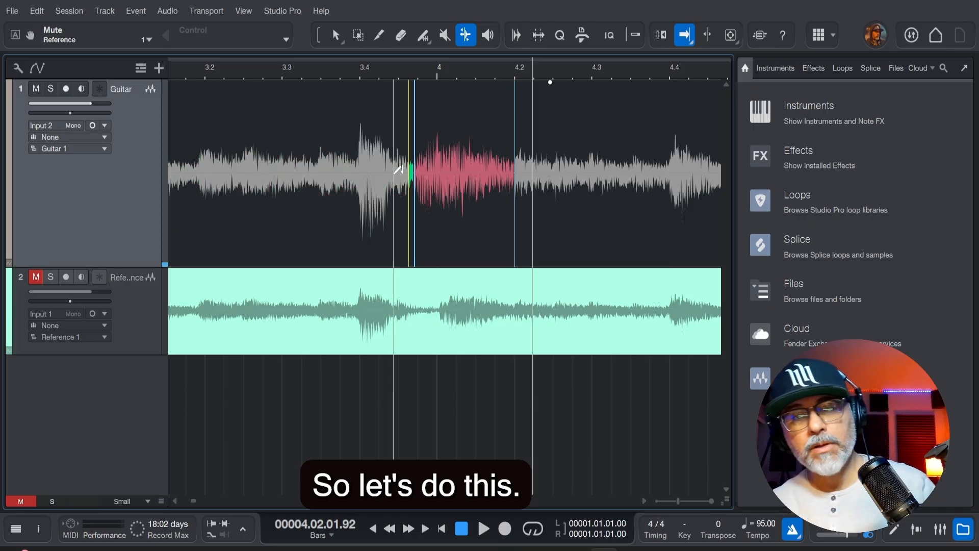
pyautogui.click(431, 149)
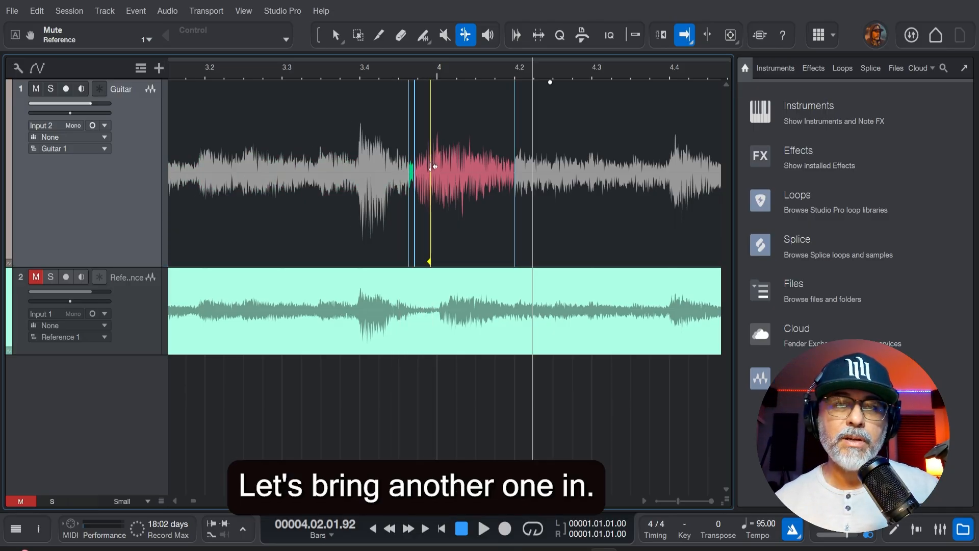
pyautogui.moveTo(431, 168); pyautogui.dragTo(422, 168)
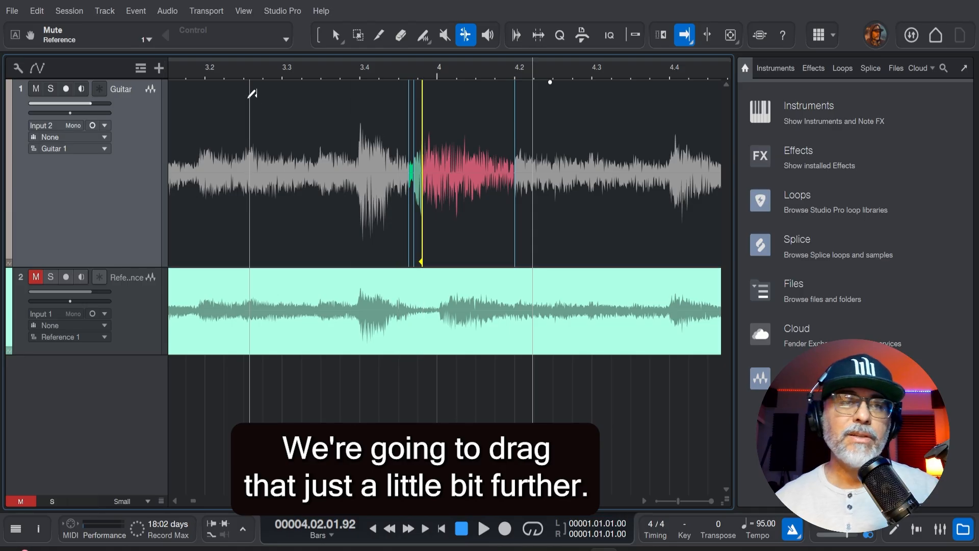
# Listen to the Guitar clip from about beat 3.2, undo the last marker move, and shift the marker before bar 4 only slightly earlier.
pyautogui.click(202, 72)
pyautogui.press('space')
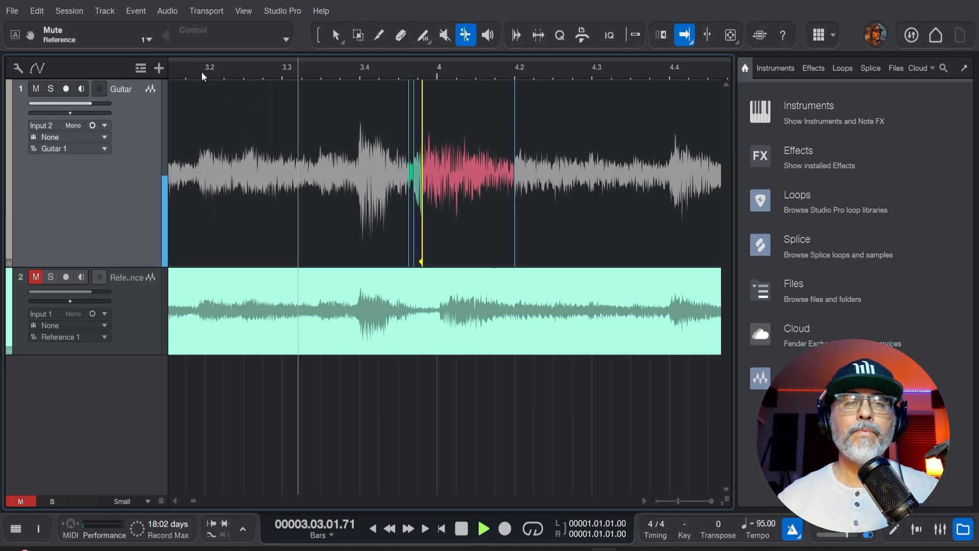
pyautogui.press('space')
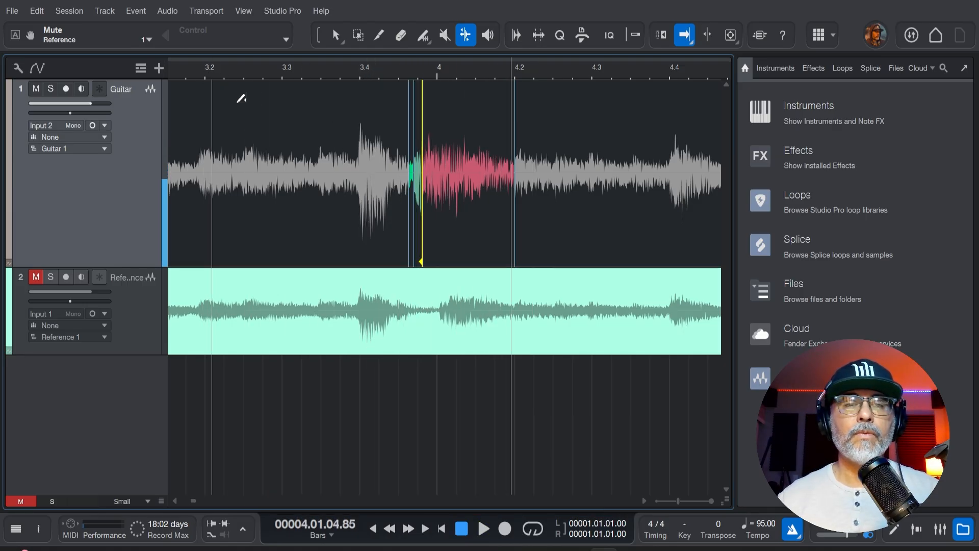
pyautogui.moveTo(419, 165)
pyautogui.mouseDown()
pyautogui.moveTo(403, 169)
pyautogui.moveTo(433, 167)
pyautogui.mouseUp()
pyautogui.hotkey('ctrl', 'z')
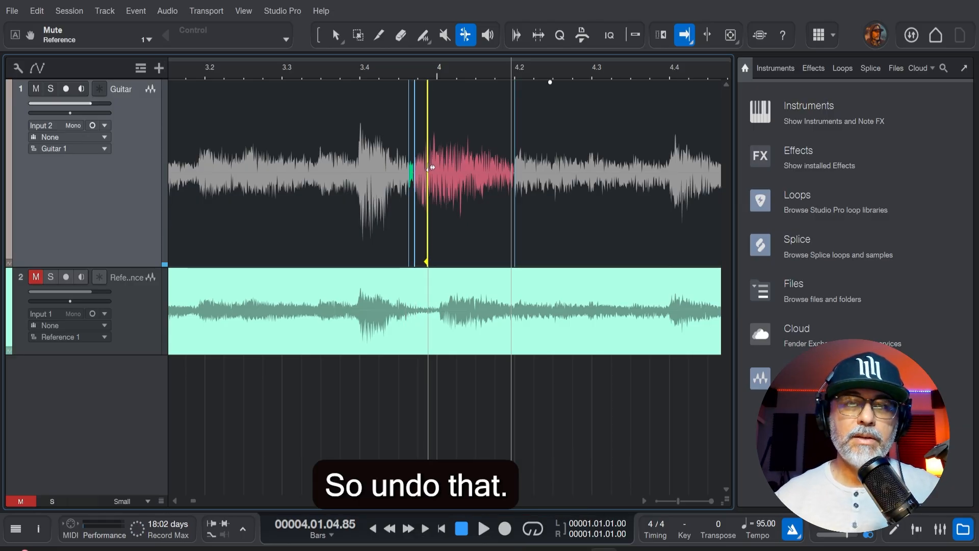
# Replay the Guitar clip from about beat 3.2 and again from just before bar 2 to check the timing around bar 4.
pyautogui.click(212, 73)
pyautogui.press('space')
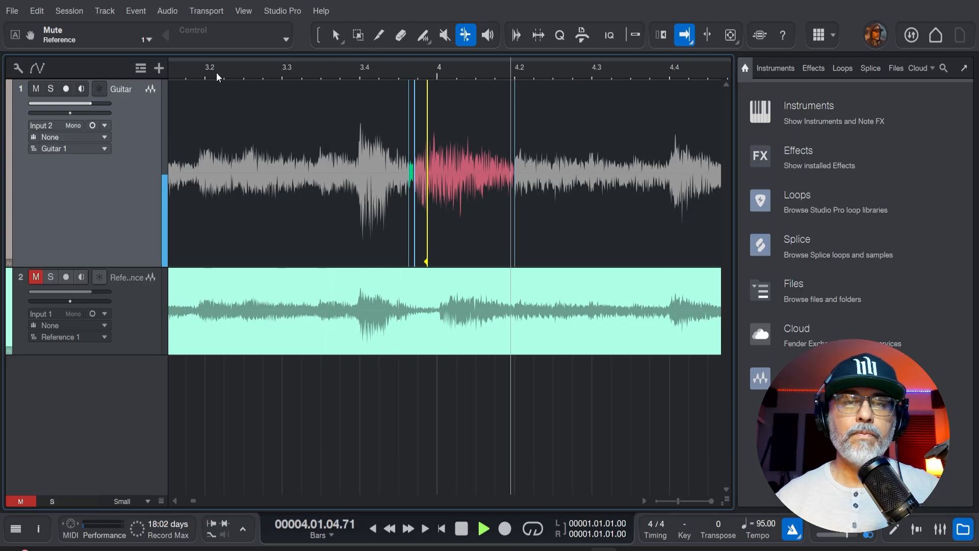
pyautogui.press('space')
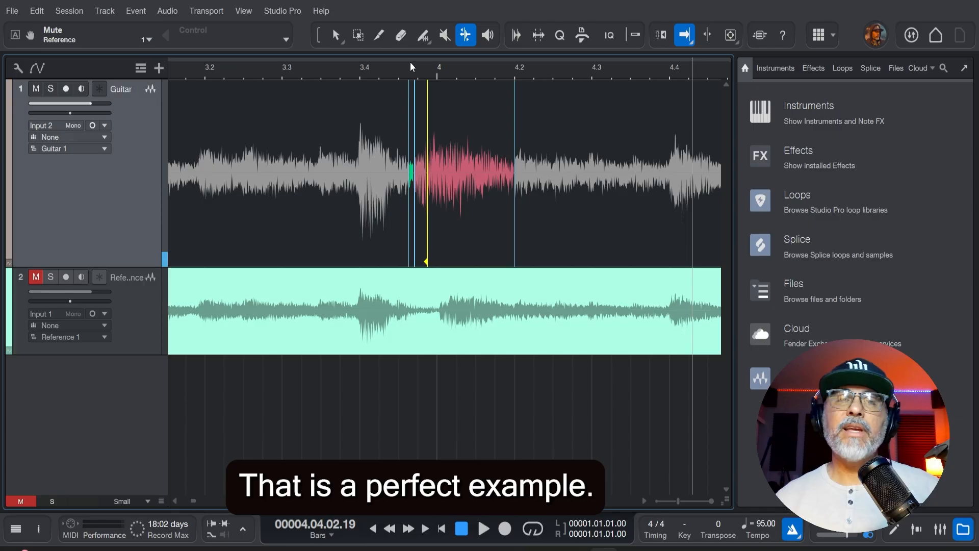
pyautogui.moveTo(410, 63); pyautogui.dragTo(414, 69)
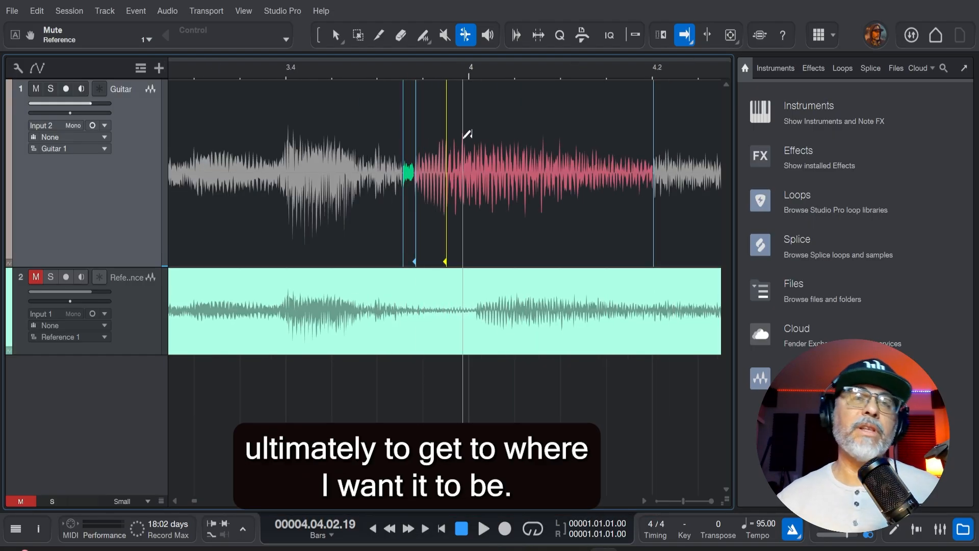
pyautogui.scroll(-8, 515, 76)
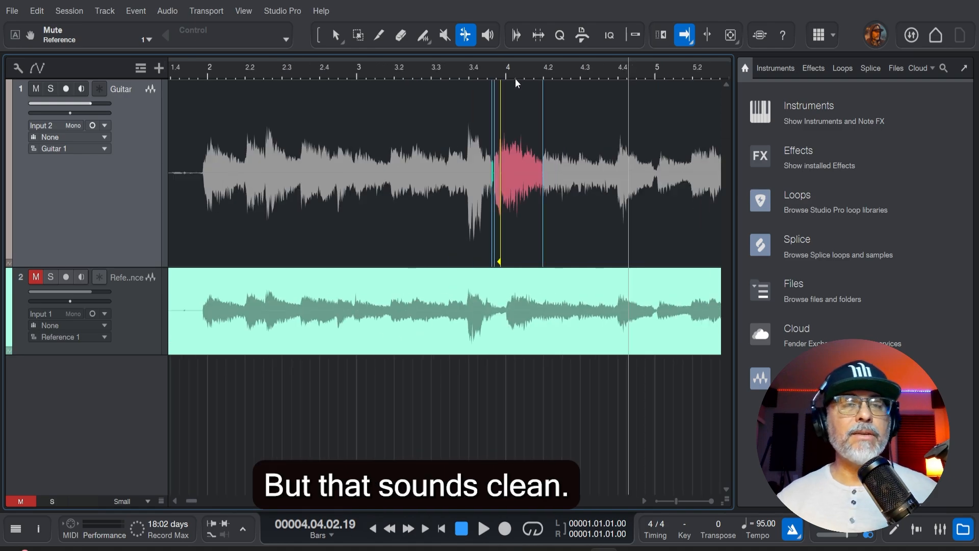
pyautogui.click(252, 72)
pyautogui.press('space')
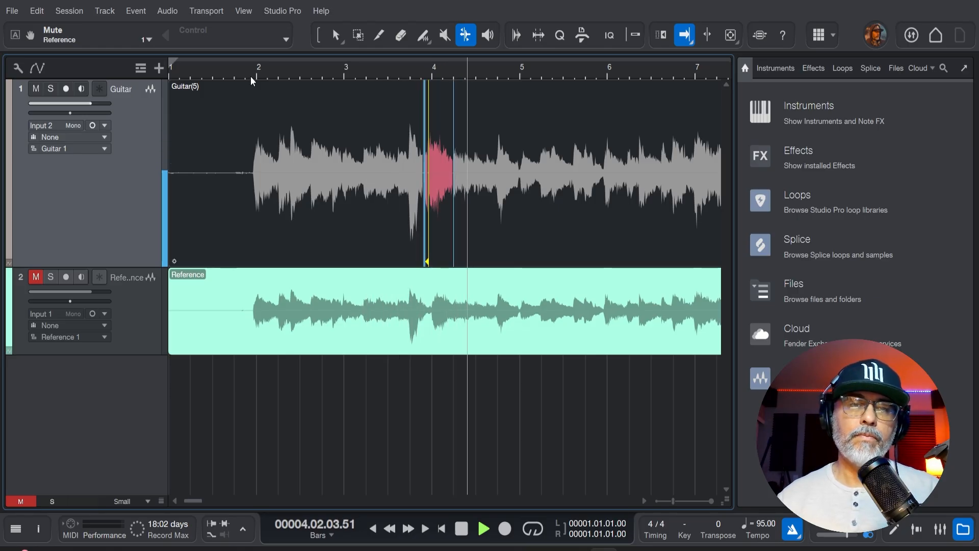
pyautogui.press('space')
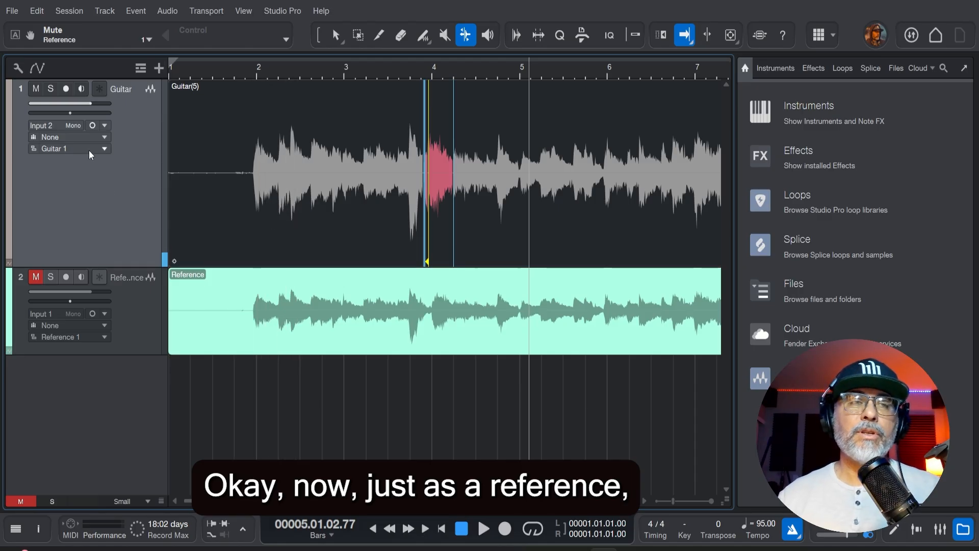
# Lower the Reference track's volume to -3.8 dB and unmute the track for comparison with the Guitar track.
pyautogui.click(51, 277)
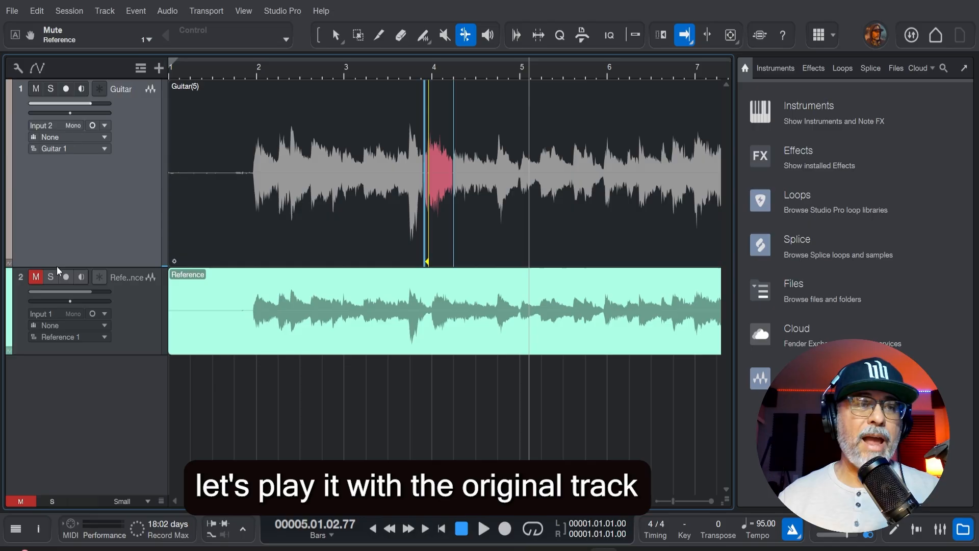
pyautogui.click(252, 76)
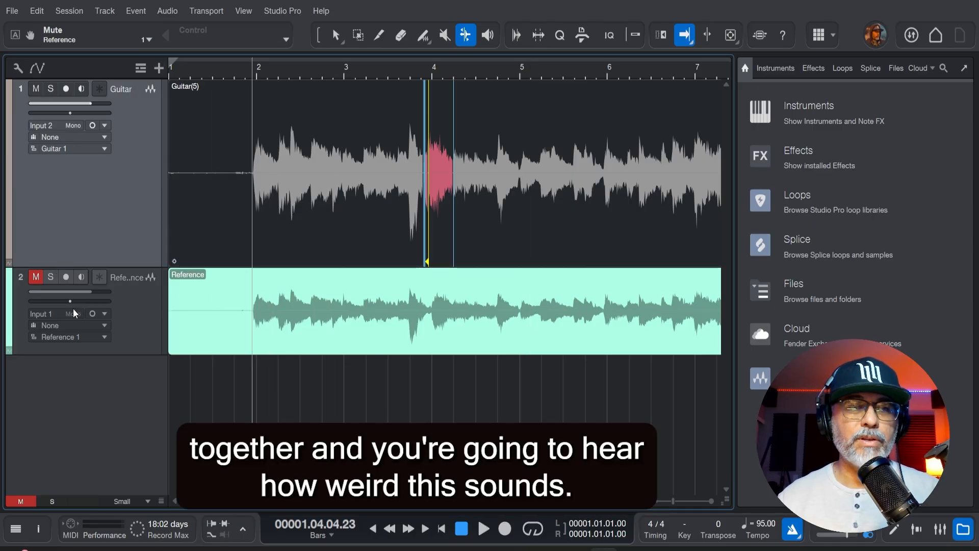
pyautogui.moveTo(77, 292); pyautogui.dragTo(71, 291)
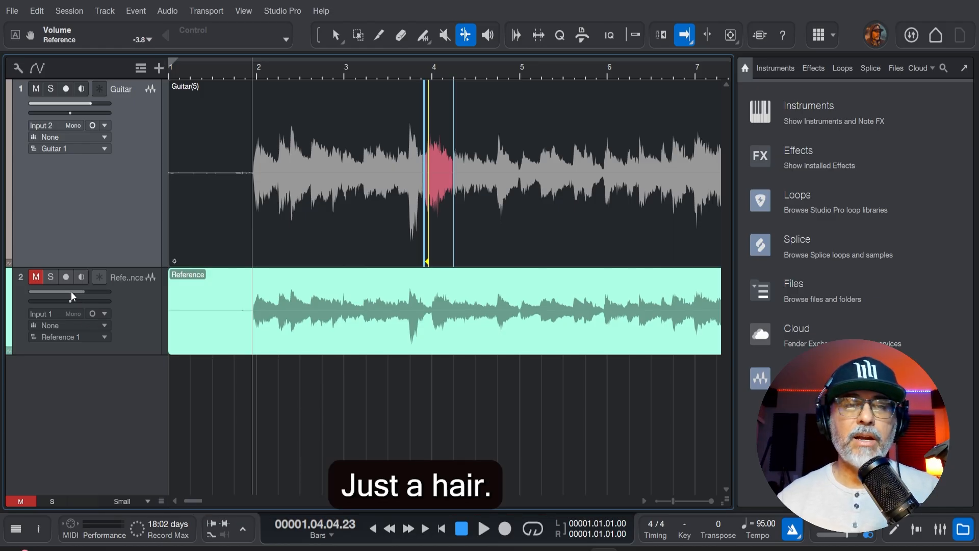
pyautogui.press('space')
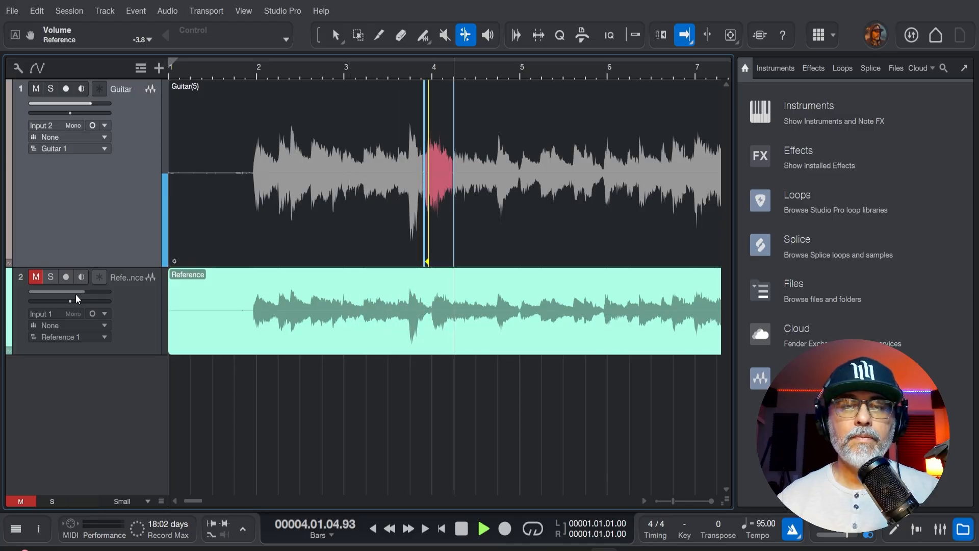
pyautogui.press('space')
pyautogui.click(35, 277)
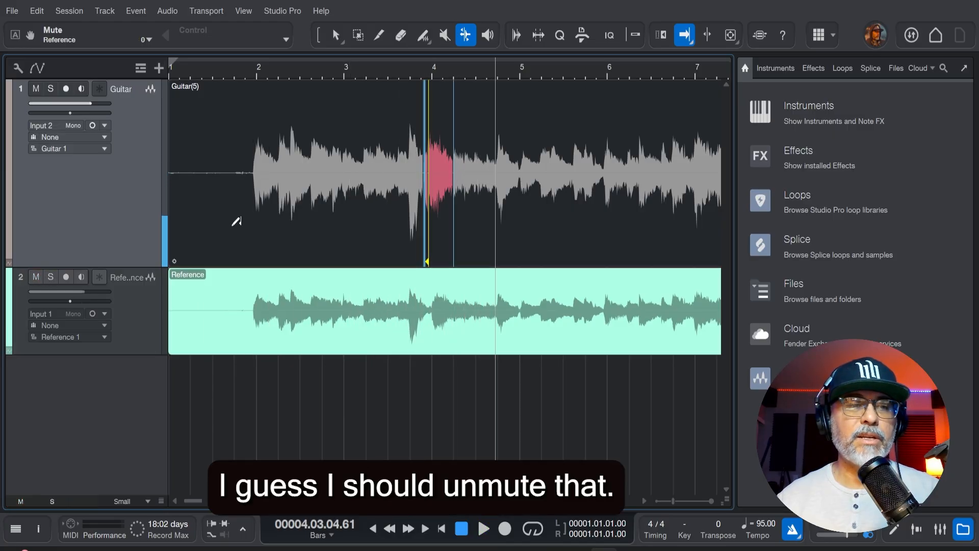
# Play the Guitar and Reference tracks together from about bar 2 and lower the Reference volume to -6.3 dB.
pyautogui.click(254, 68)
pyautogui.press('space')
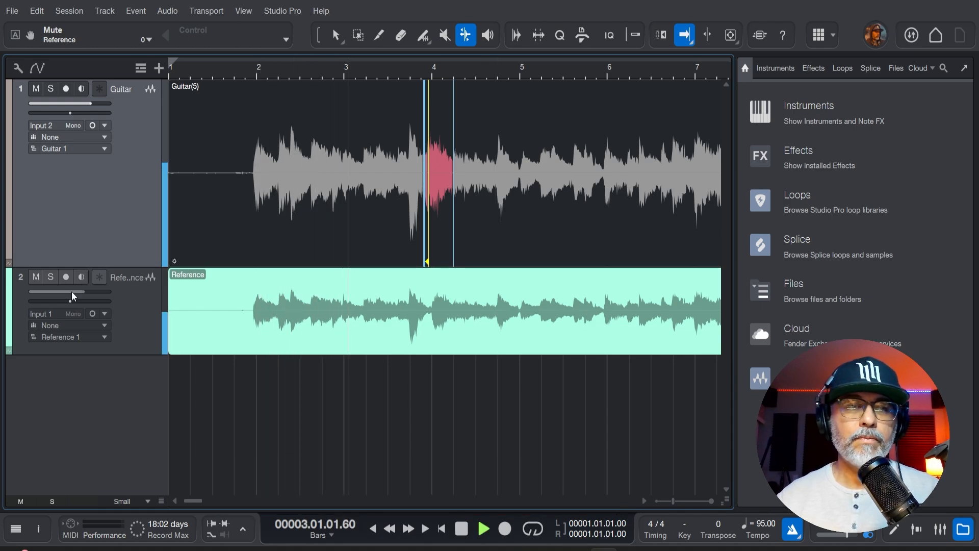
pyautogui.moveTo(72, 293); pyautogui.dragTo(70, 295)
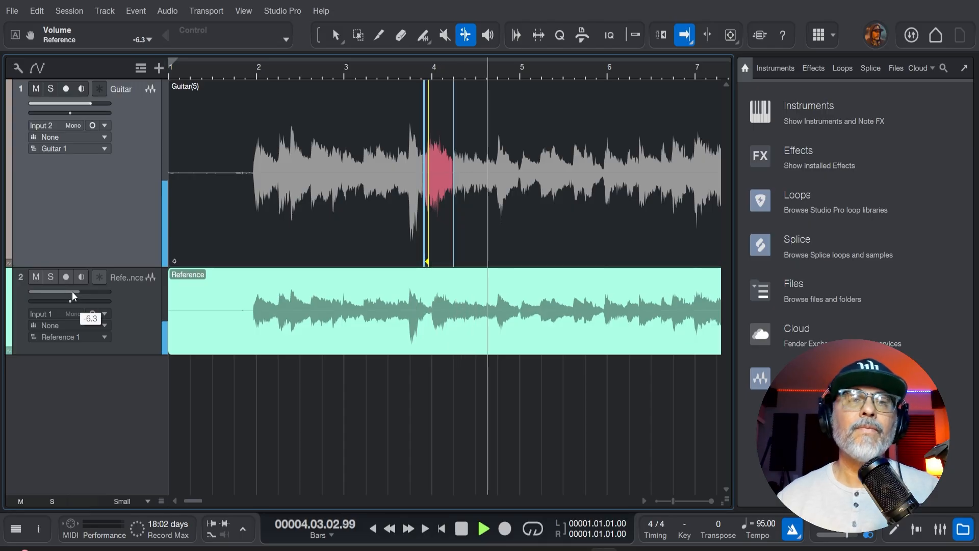
pyautogui.press('space')
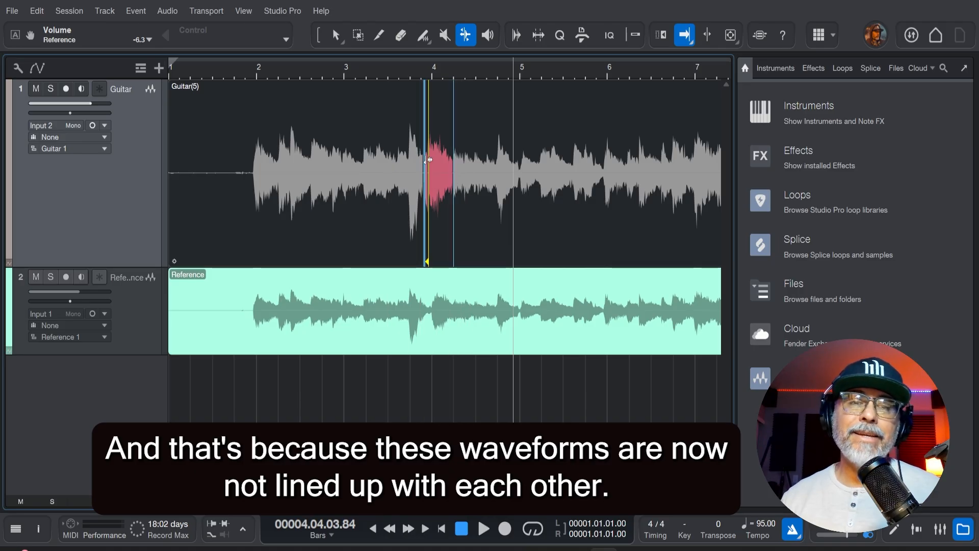
# Solo the Reference track, listen to it from about bar 2, and raise its volume to -4.6 dB.
pyautogui.click(50, 277)
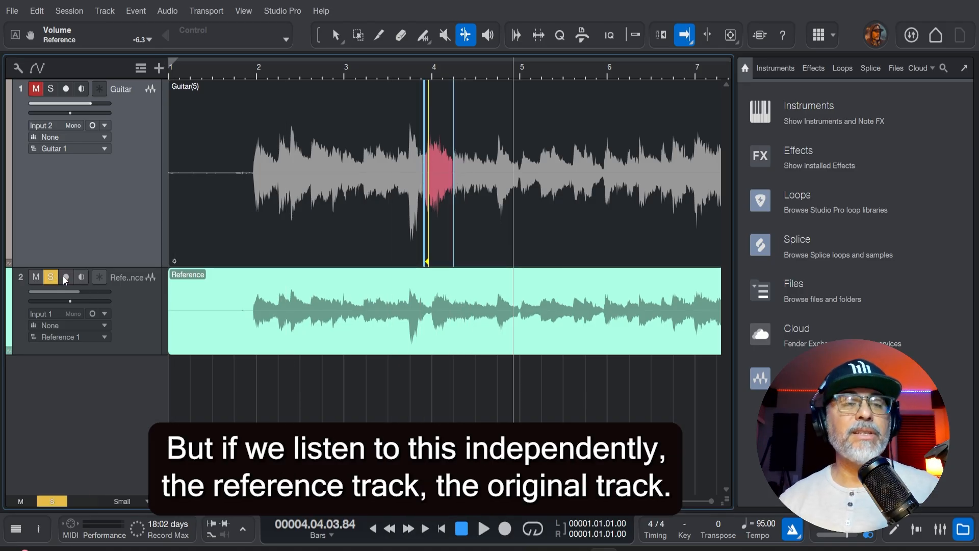
pyautogui.click(256, 75)
pyautogui.press('space')
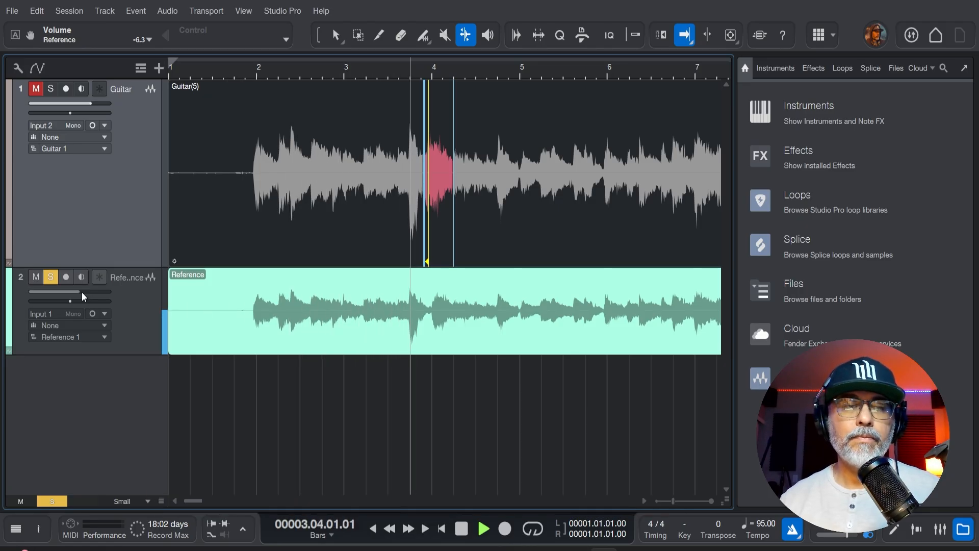
pyautogui.moveTo(81, 291); pyautogui.dragTo(84, 292)
pyautogui.press('space')
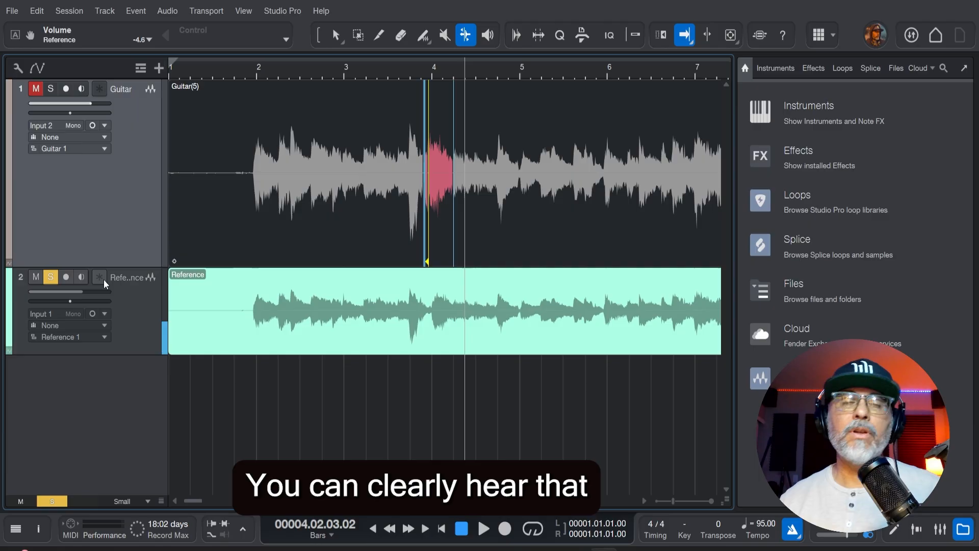
# Solo the Guitar track instead of the Reference track and play it from just before bar 2.
pyautogui.click(53, 278)
pyautogui.click(51, 89)
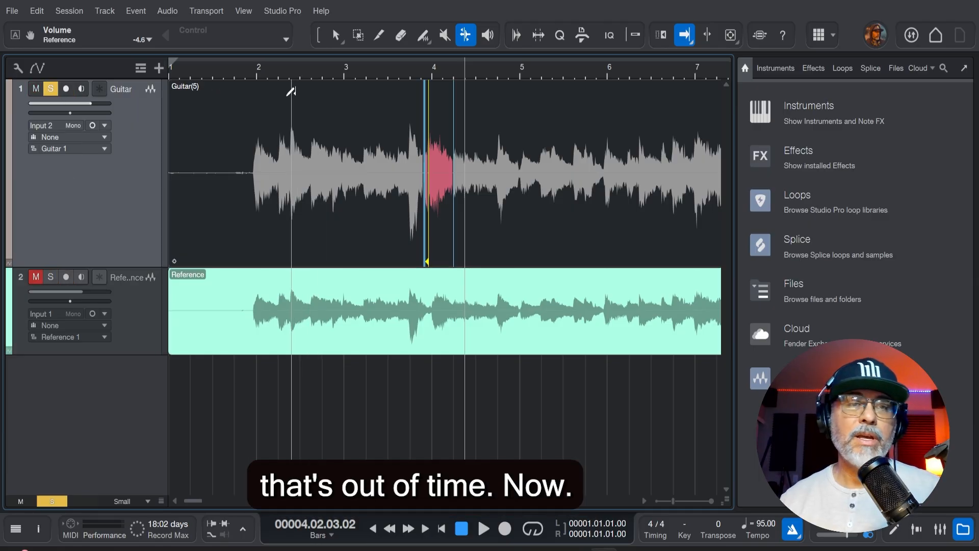
pyautogui.click(242, 69)
pyautogui.press('space')
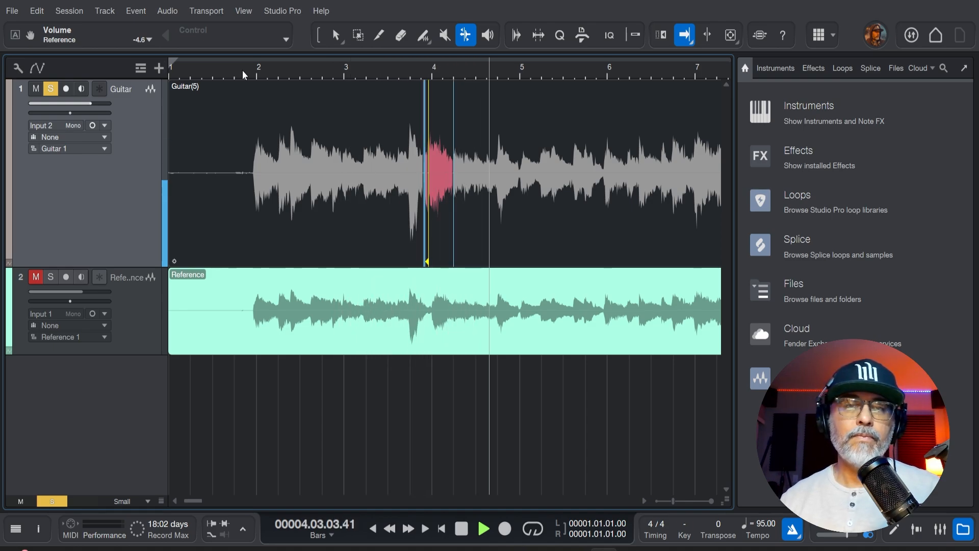
pyautogui.press('space')
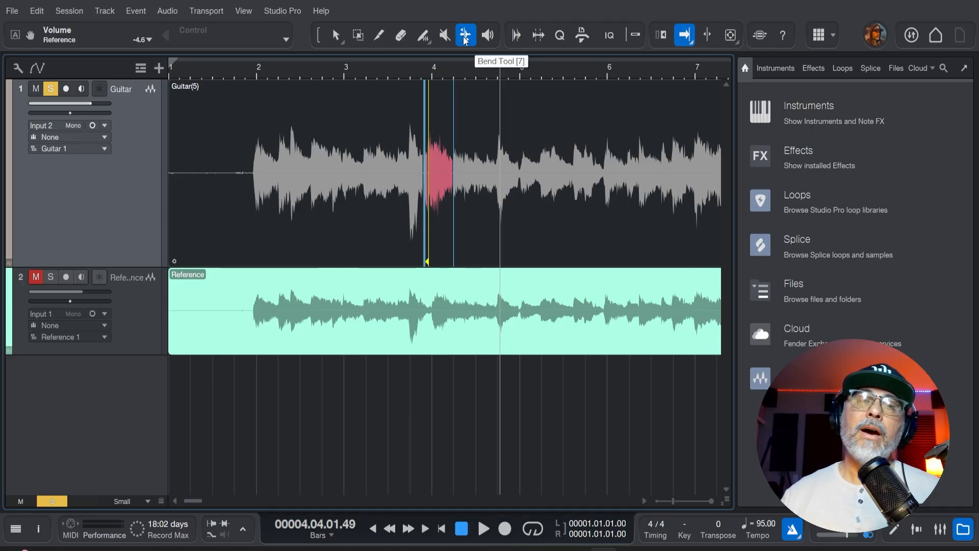
# Show the audio bend settings with their detection, bend marker, track and action options, and hide them again.
pyautogui.click(514, 35)
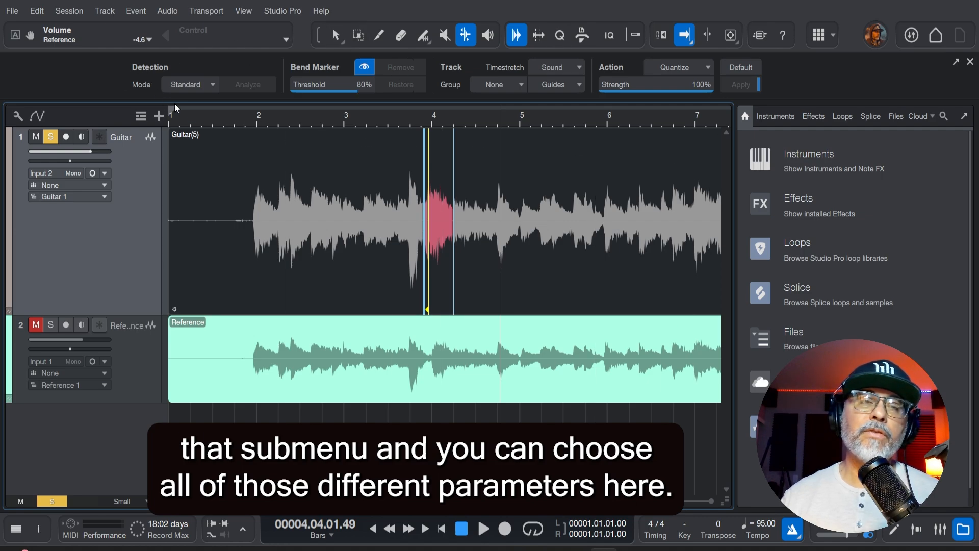
pyautogui.click(515, 35)
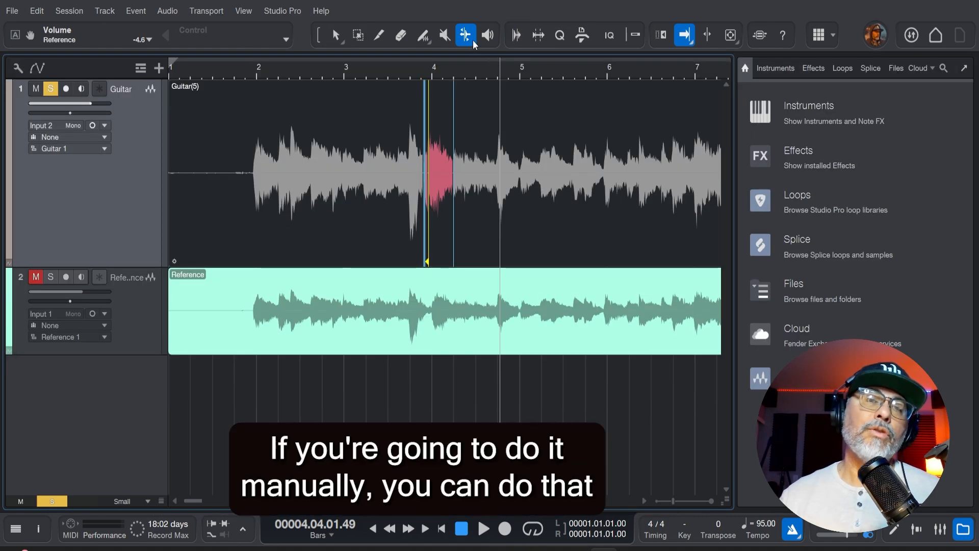